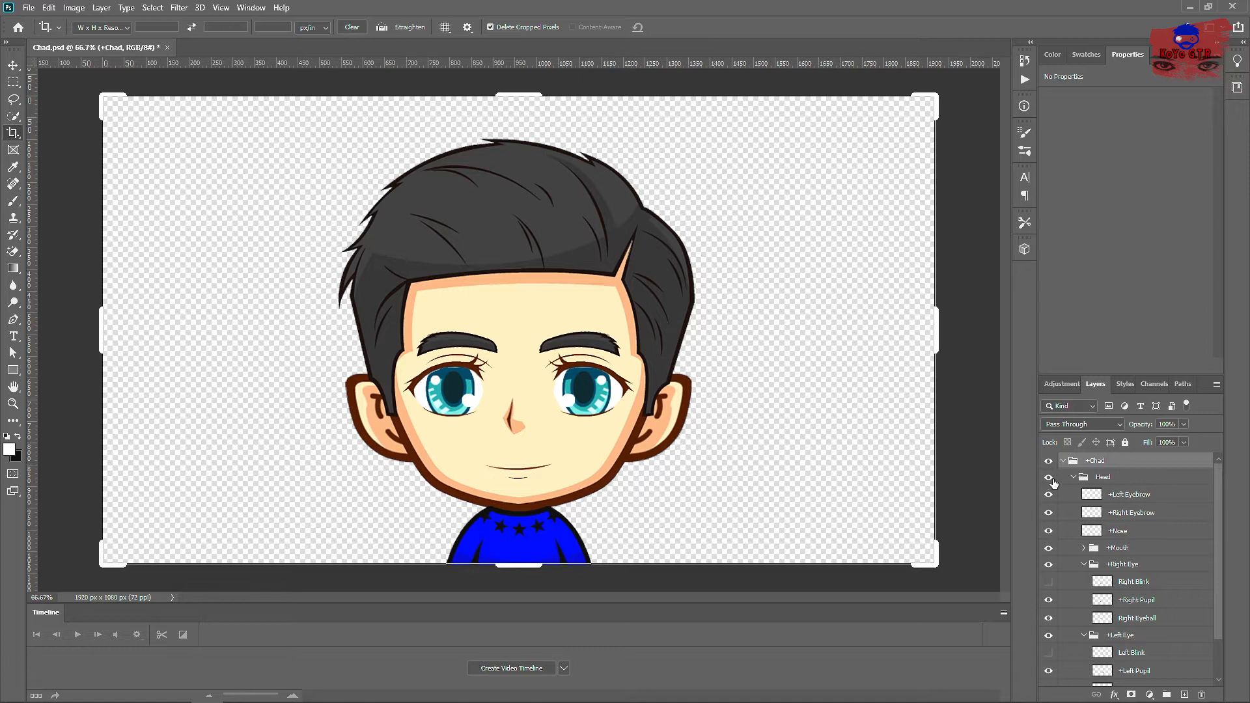
Step: Check which artwork the Head group, +Left Eyebrow and +Right Eyebrow layers contain by hiding and reshowing each one
left_click(1048, 478)
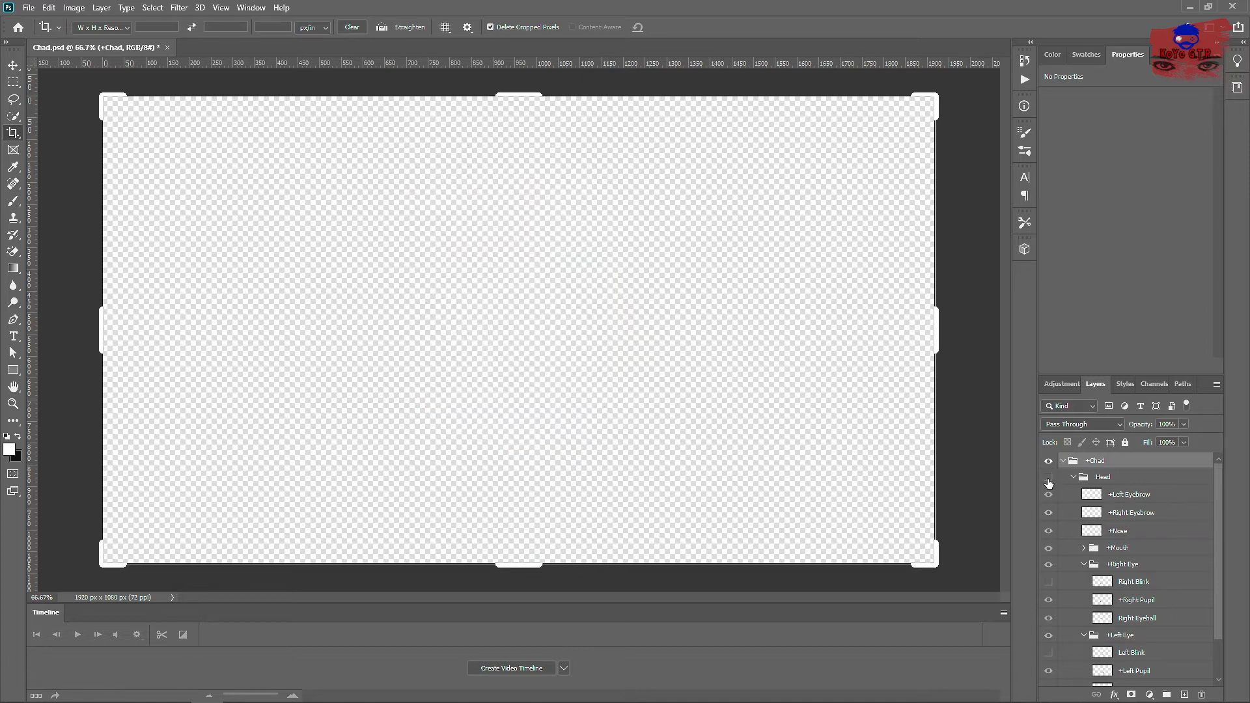
left_click(1048, 479)
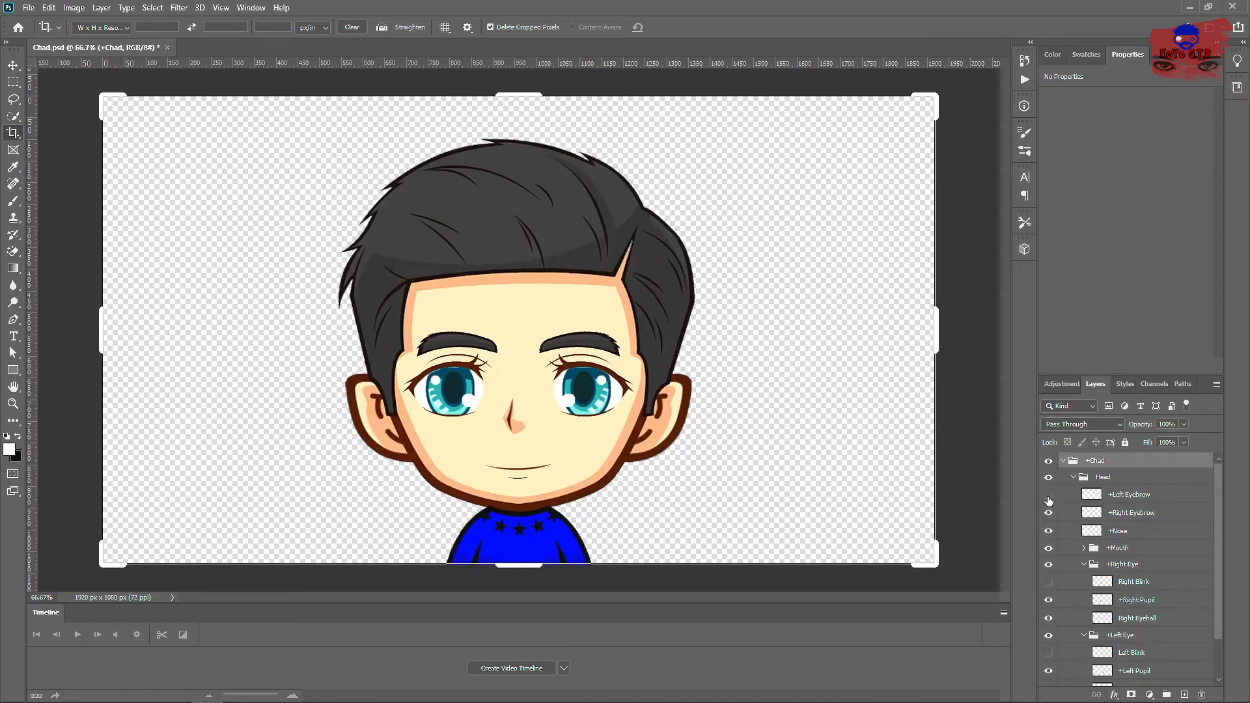
left_click(1048, 496)
left_click(1048, 496)
left_click(1048, 512)
left_click(1048, 512)
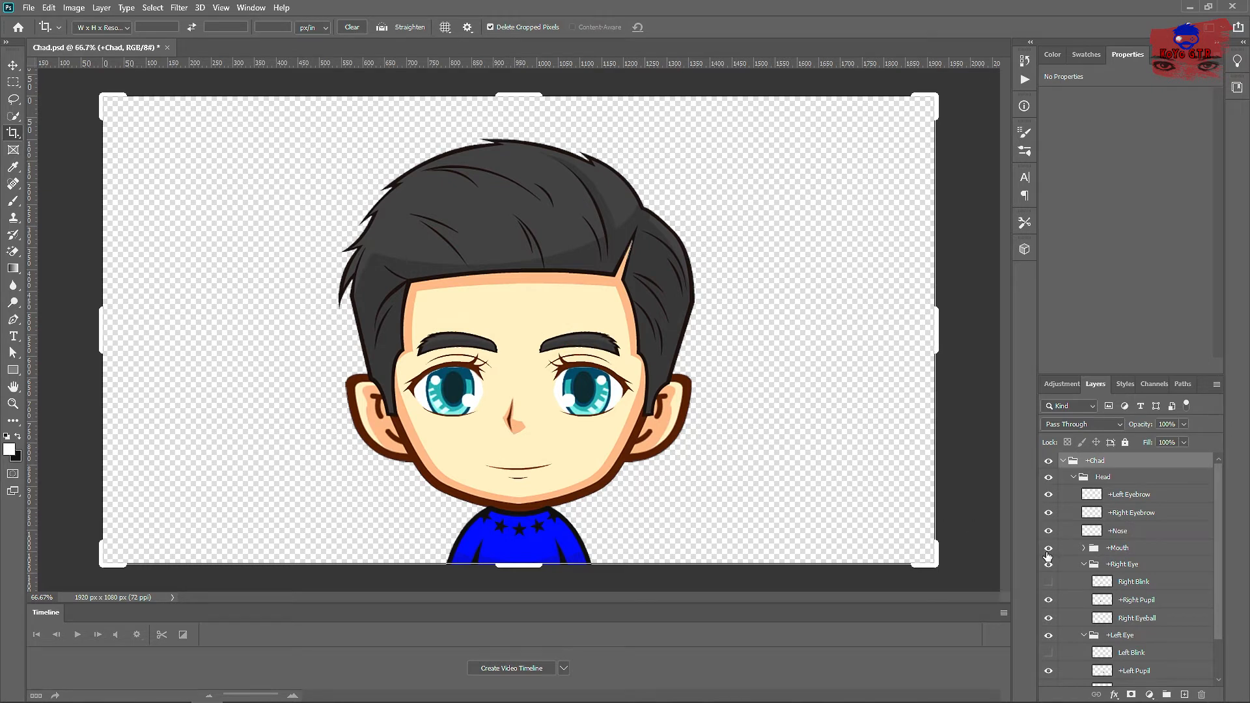
Step: Inspect the mouth shapes in the +Mouth group by toggling the D layer and the whole group, and collapse the group
scroll(1049, 575, "down", 1)
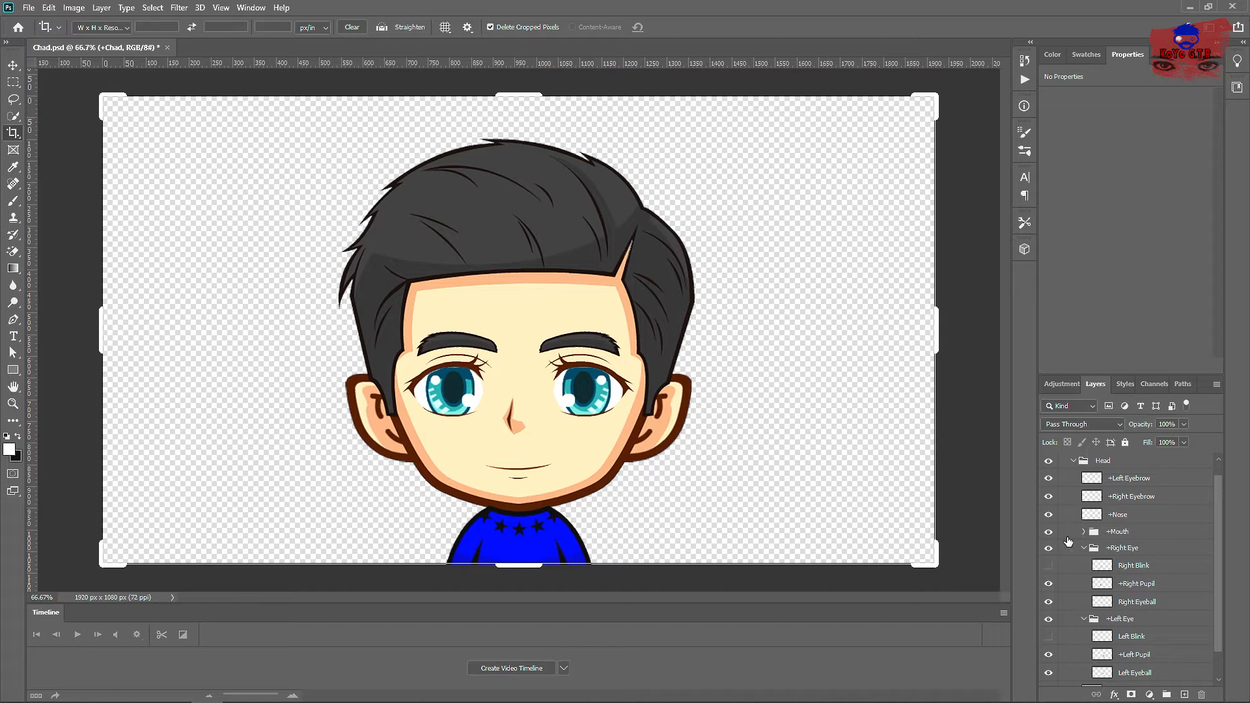
left_click(1083, 531)
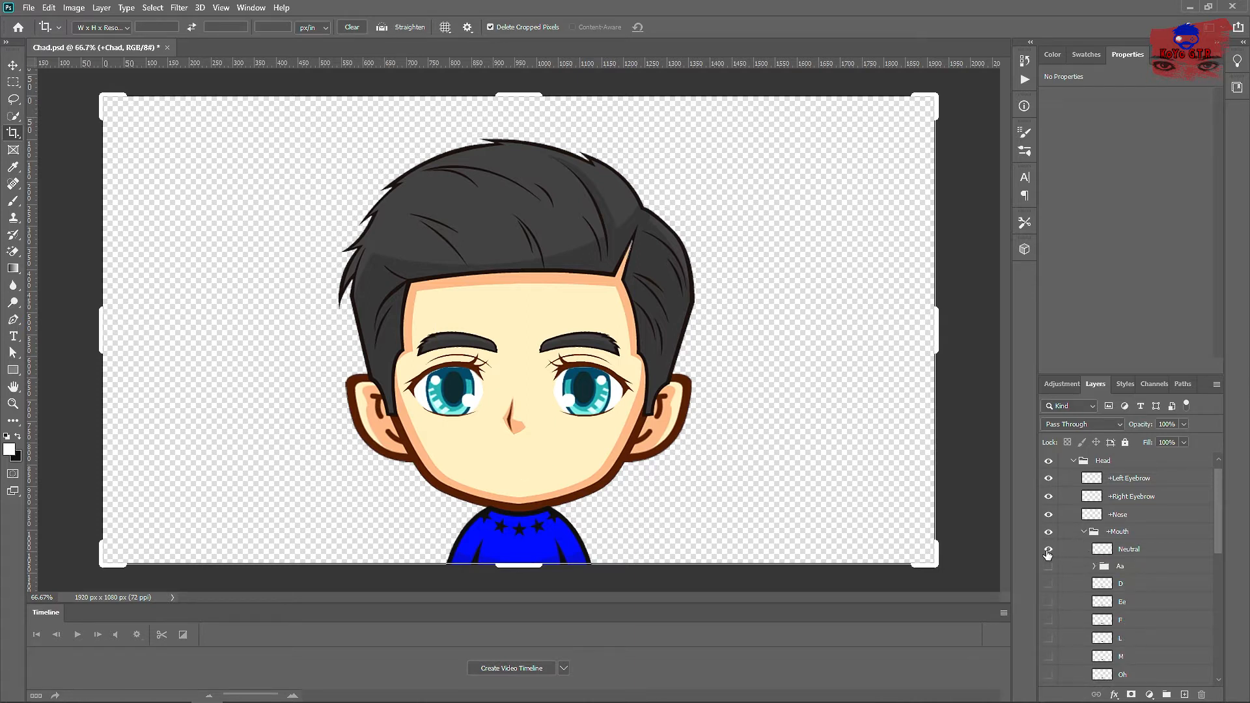
left_click(1048, 584)
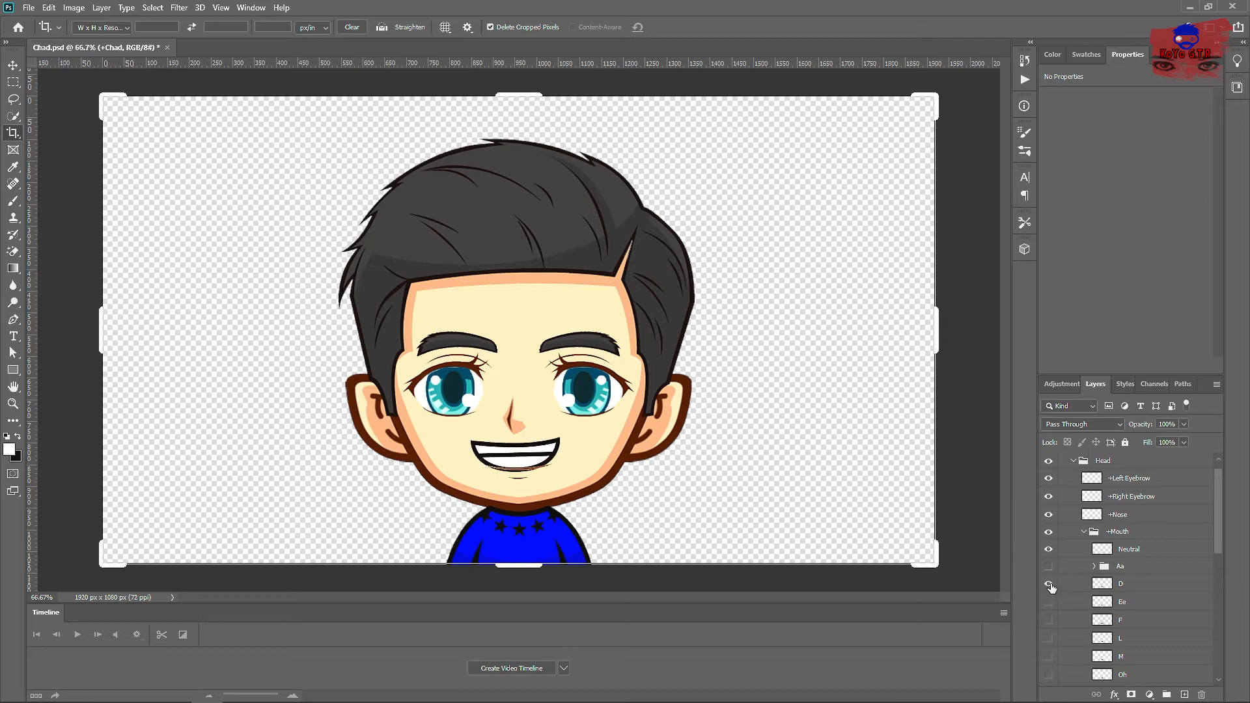
left_click(1048, 584)
left_click(1049, 532)
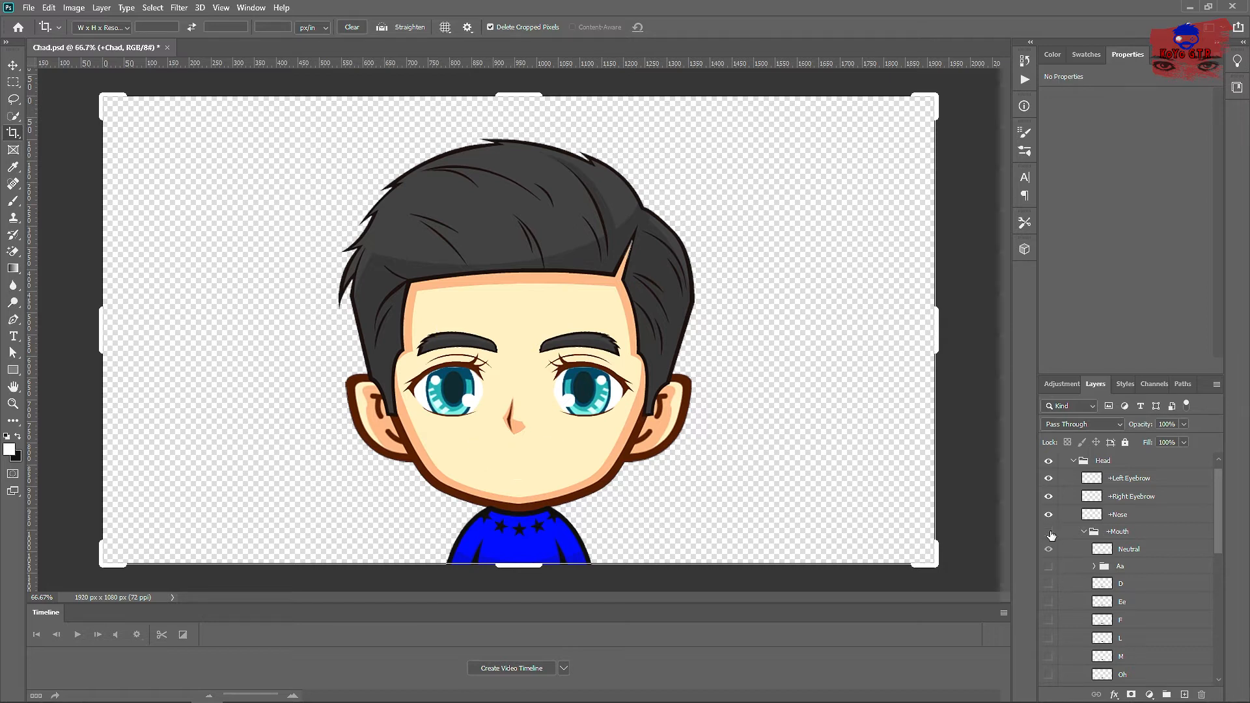
left_click(1084, 533)
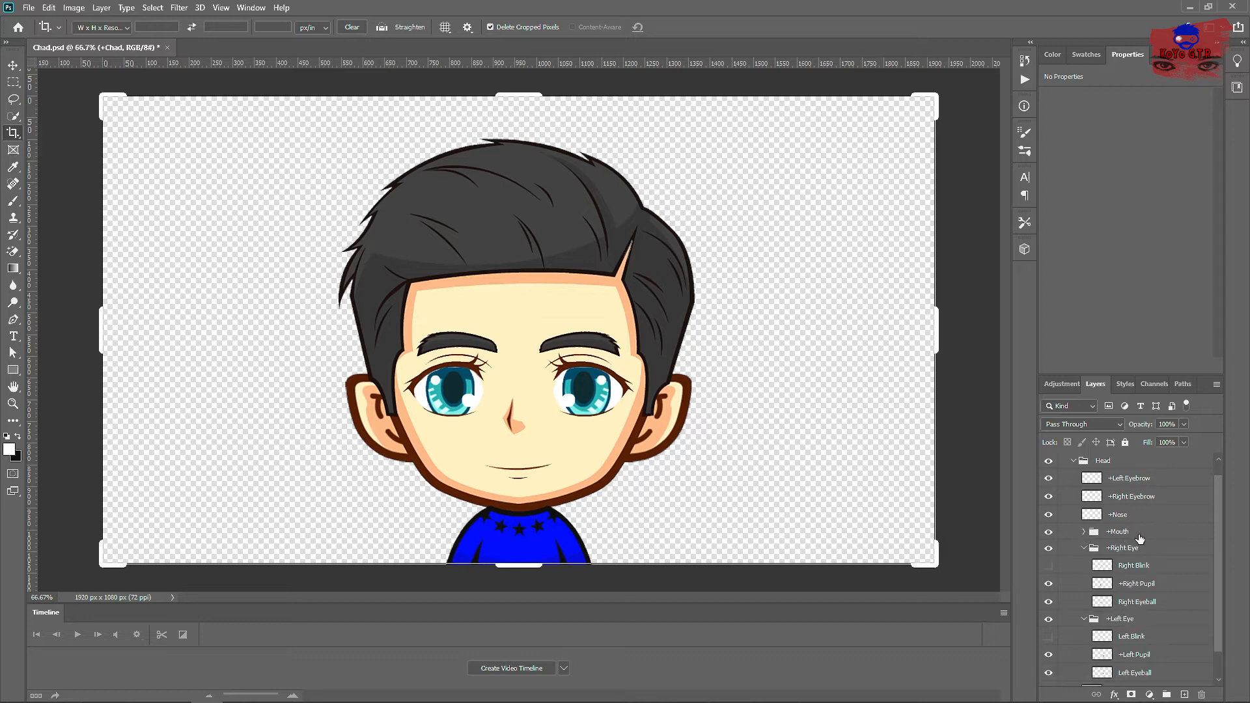
Step: Check the +Right Eye and +Left Eye groups and the Kosong layer by hiding and reshowing each of them
scroll(1140, 539, "down", 2)
left_click(1048, 533)
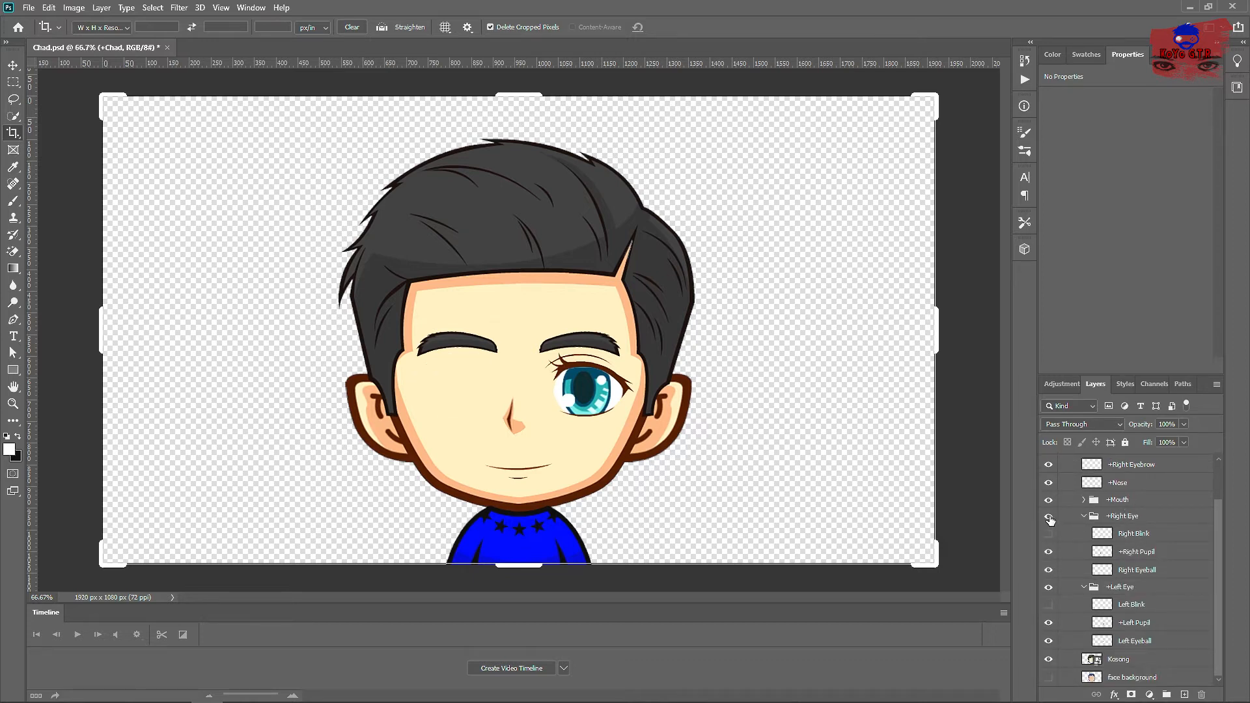
left_click(1048, 533)
left_click(1047, 591)
left_click(1048, 593)
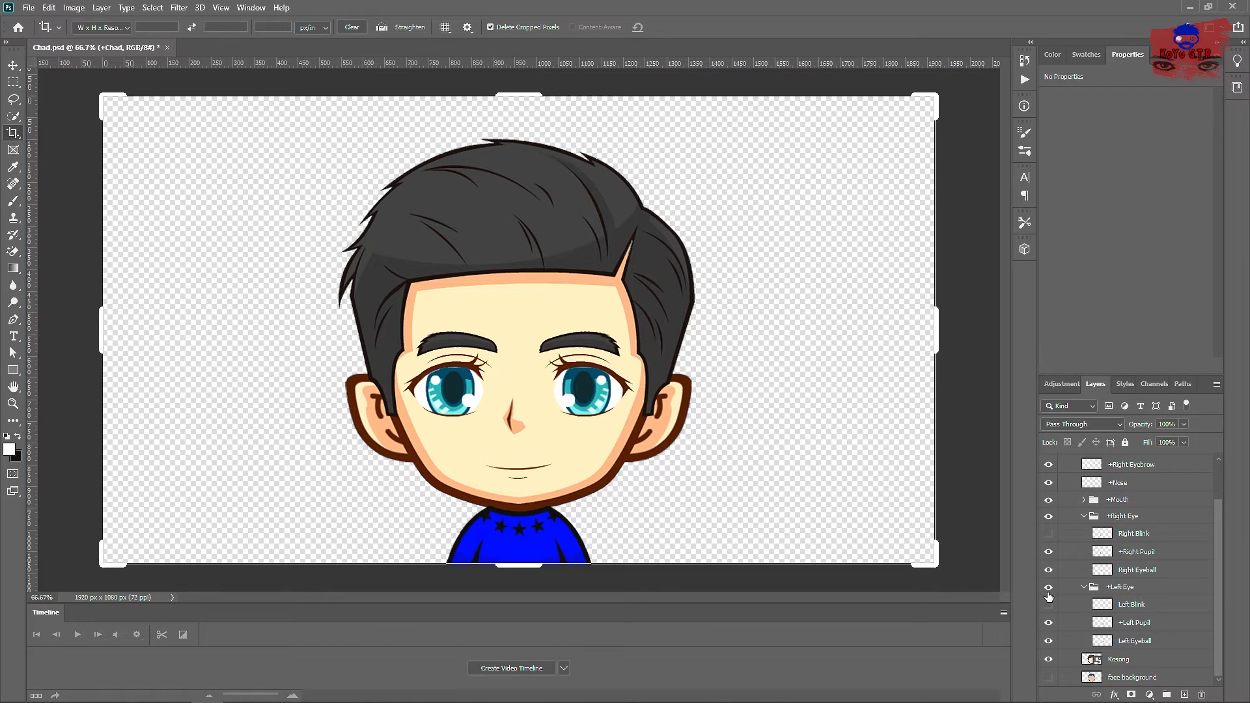
left_click(1049, 662)
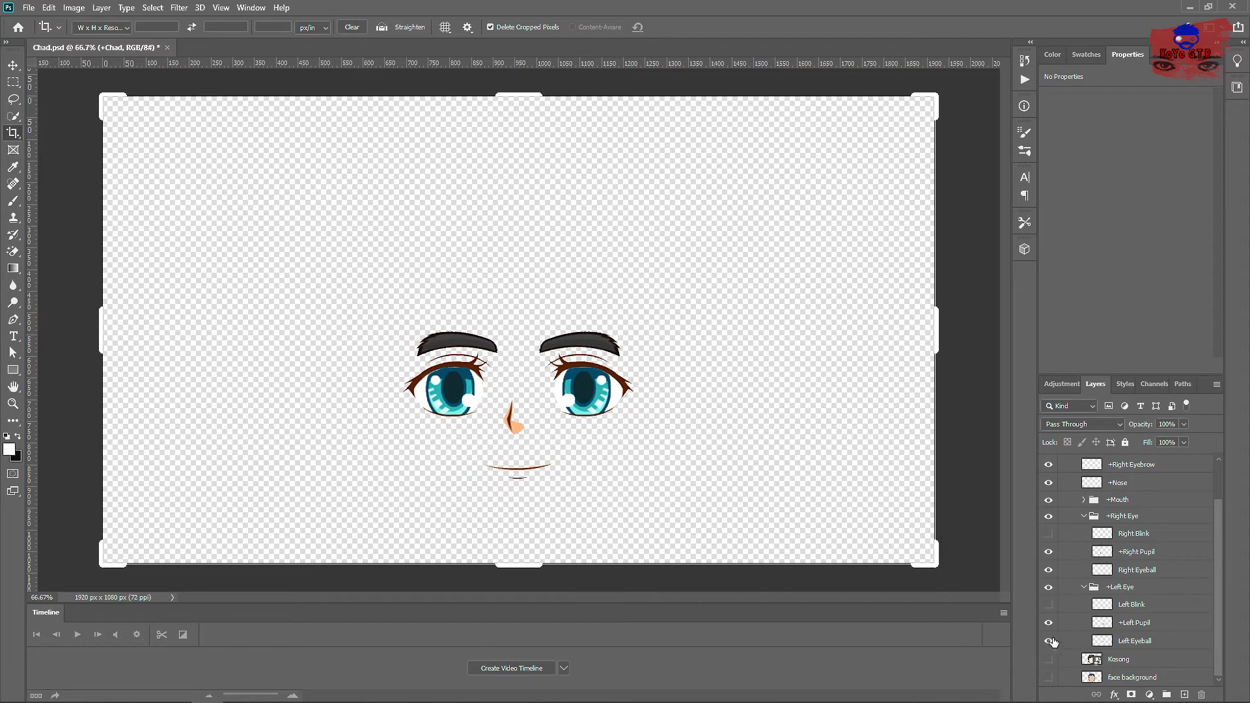
left_click(1048, 660)
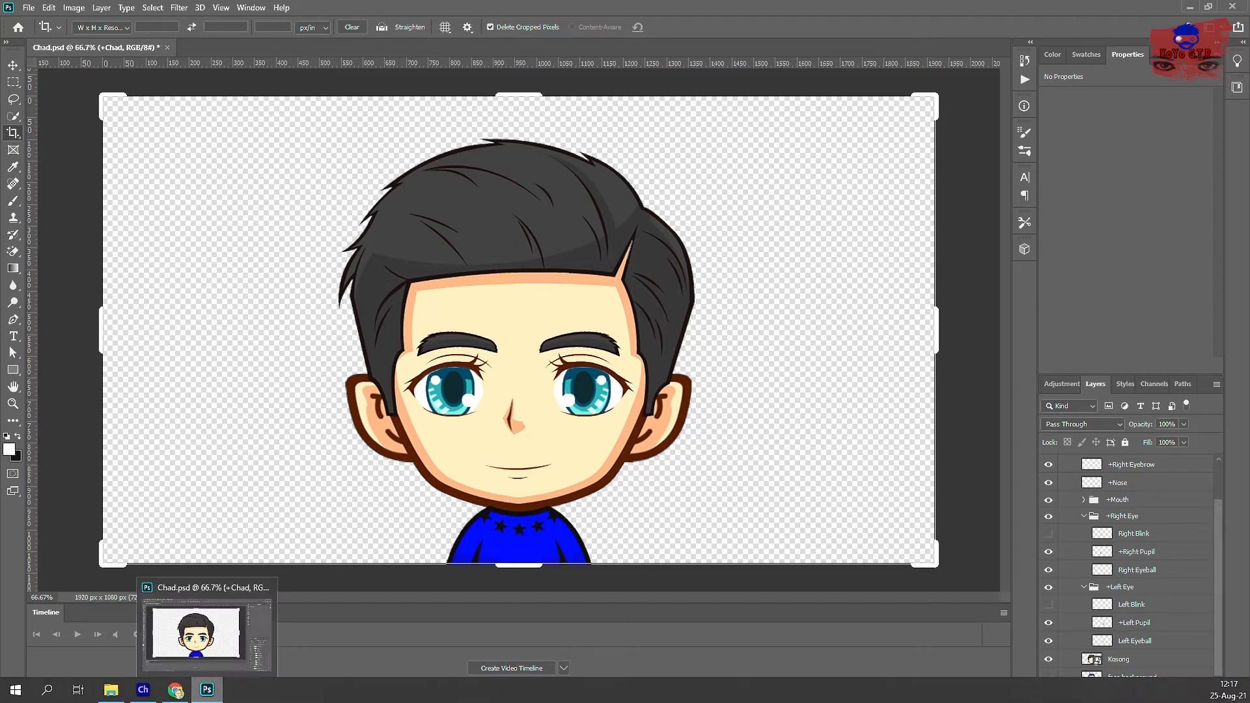
Step: Switch to Adobe Character Animator and inspect the Ko Yo puppet's Auto Blink settings, opening Blinks per Minute without altering it
left_click(143, 689)
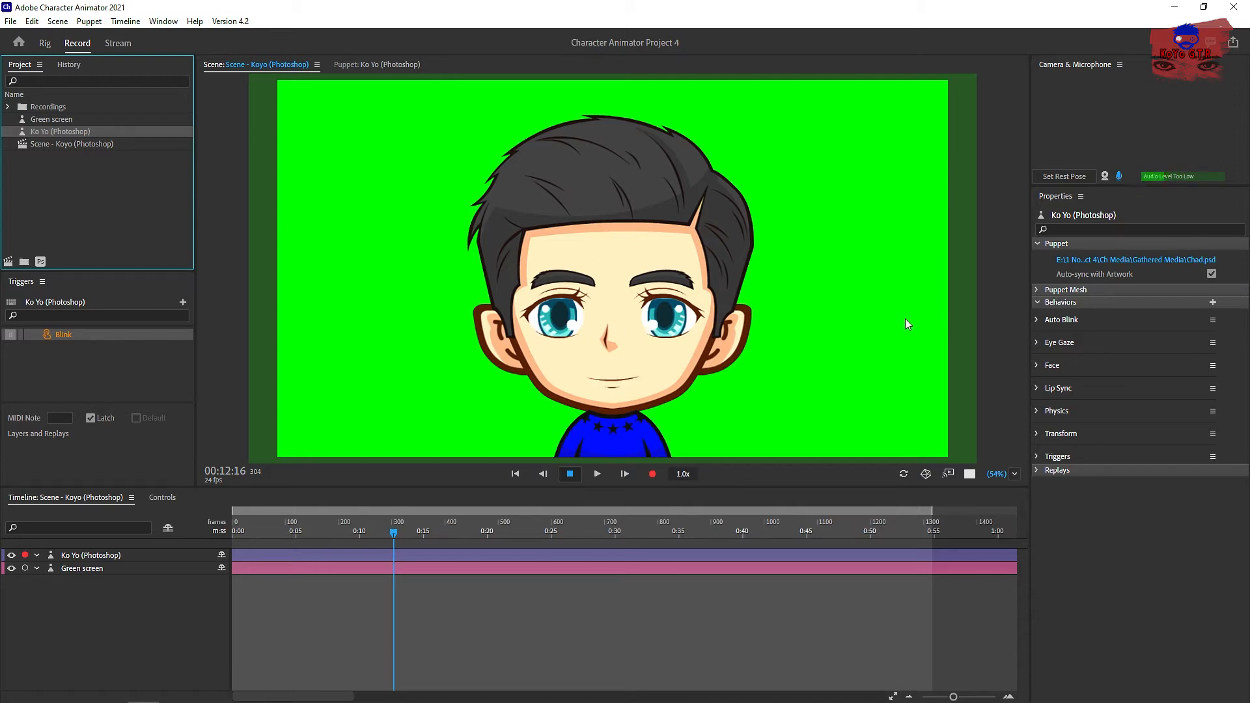
left_click(1036, 319)
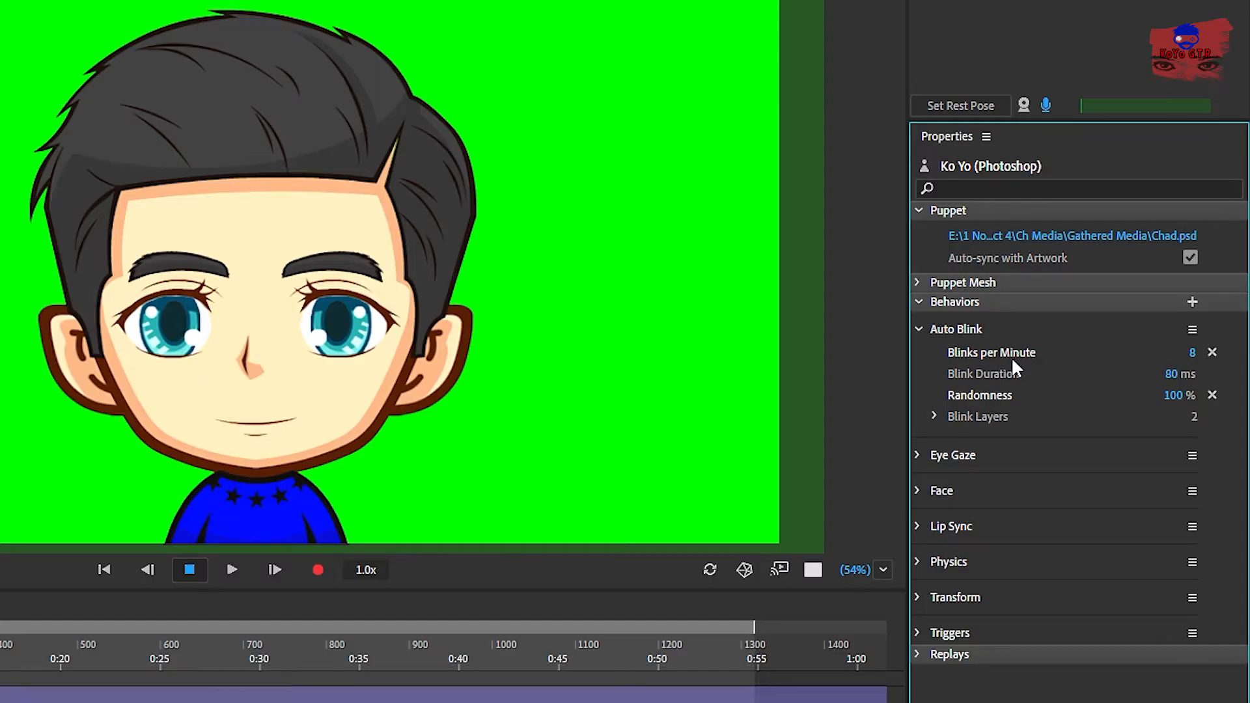
left_click(1191, 352)
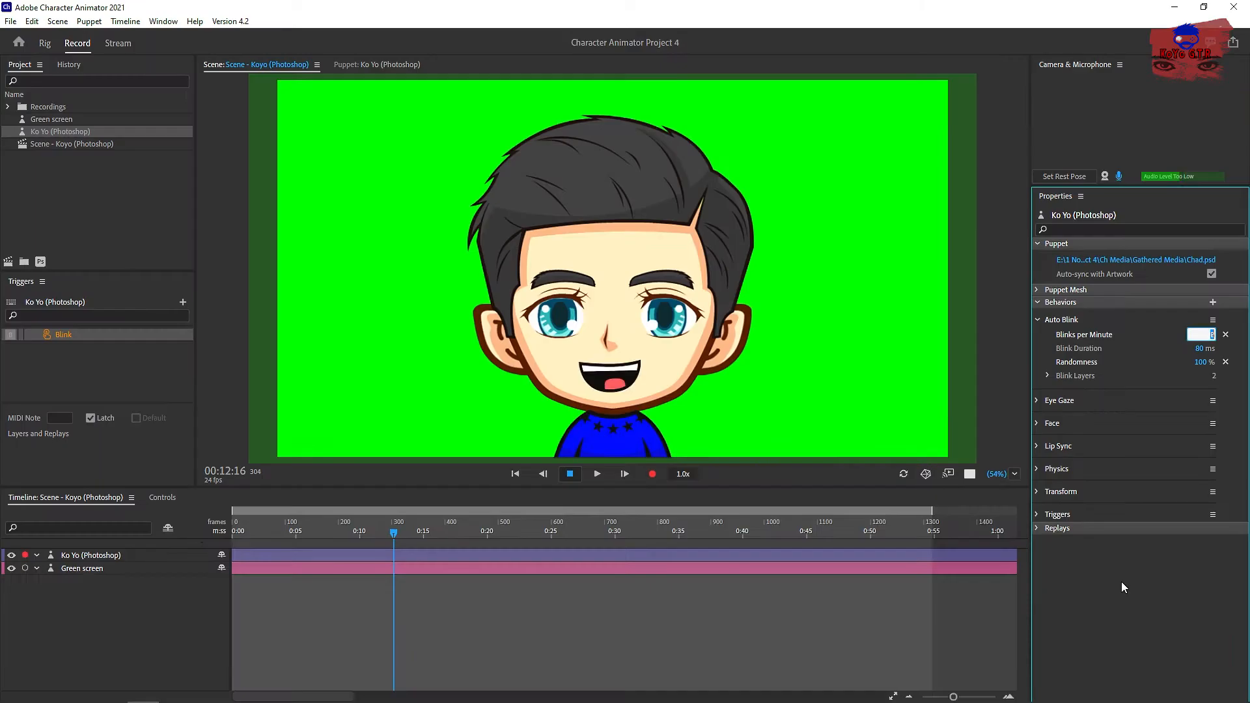
left_click(1120, 583)
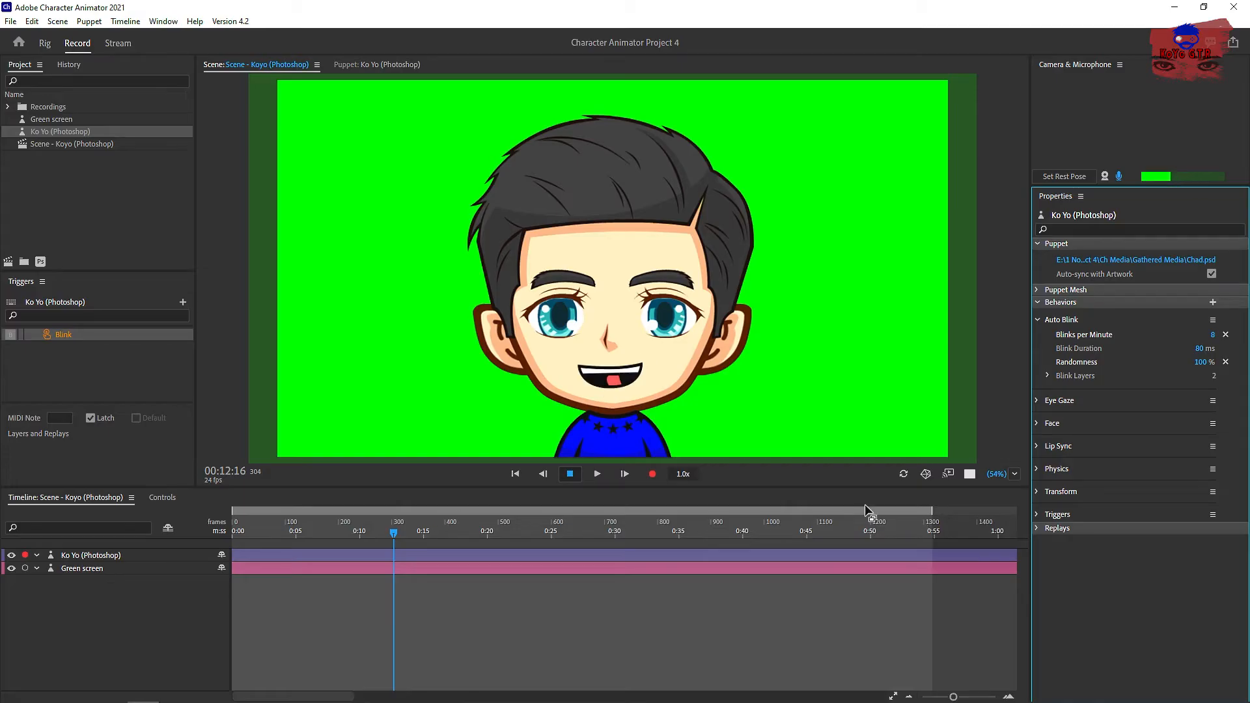
Step: Examine the scene timeline at wider and closer zoom levels, returning to its start
left_click(667, 608, "alt")
scroll(666, 608, "down", 3)
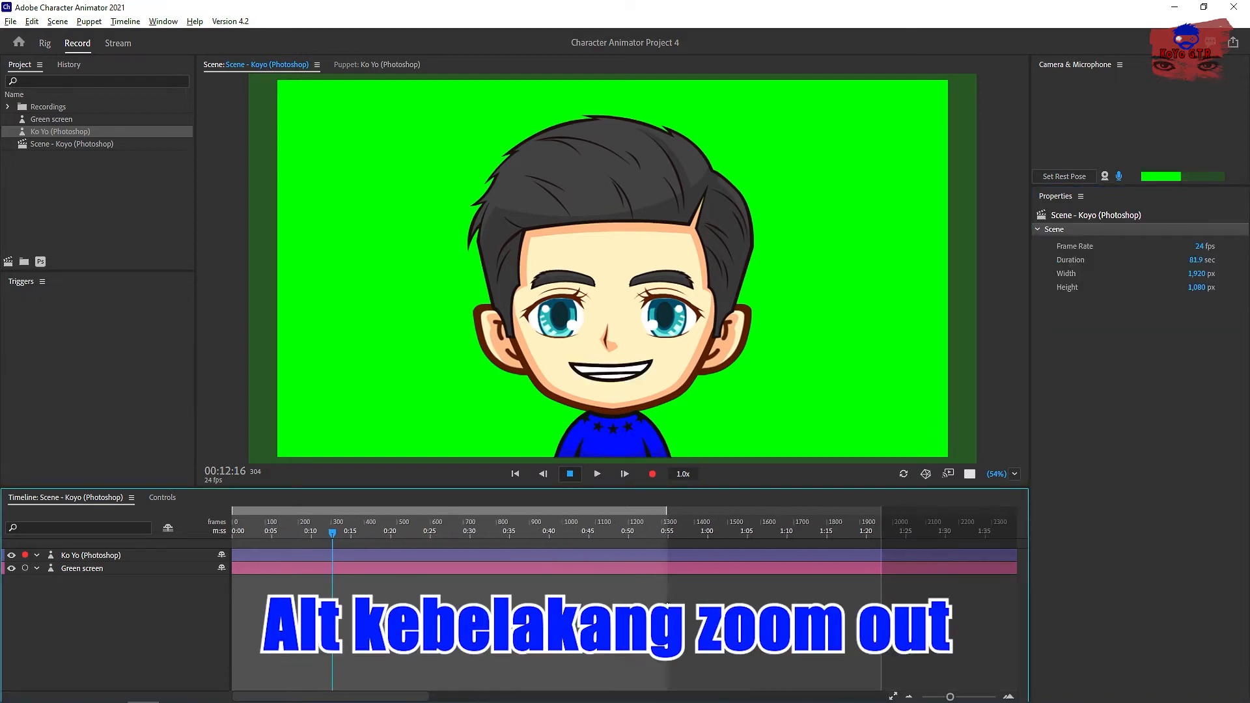
scroll(667, 605, "up", 3)
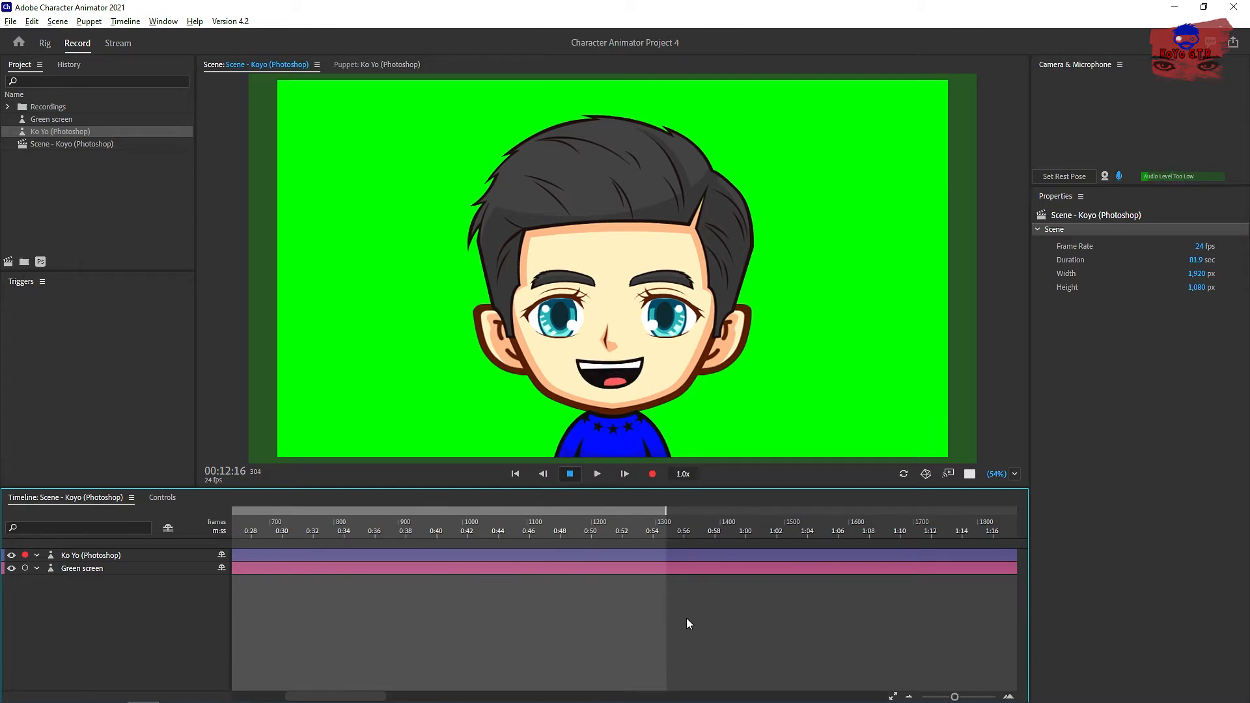
scroll(695, 595, "down", 2)
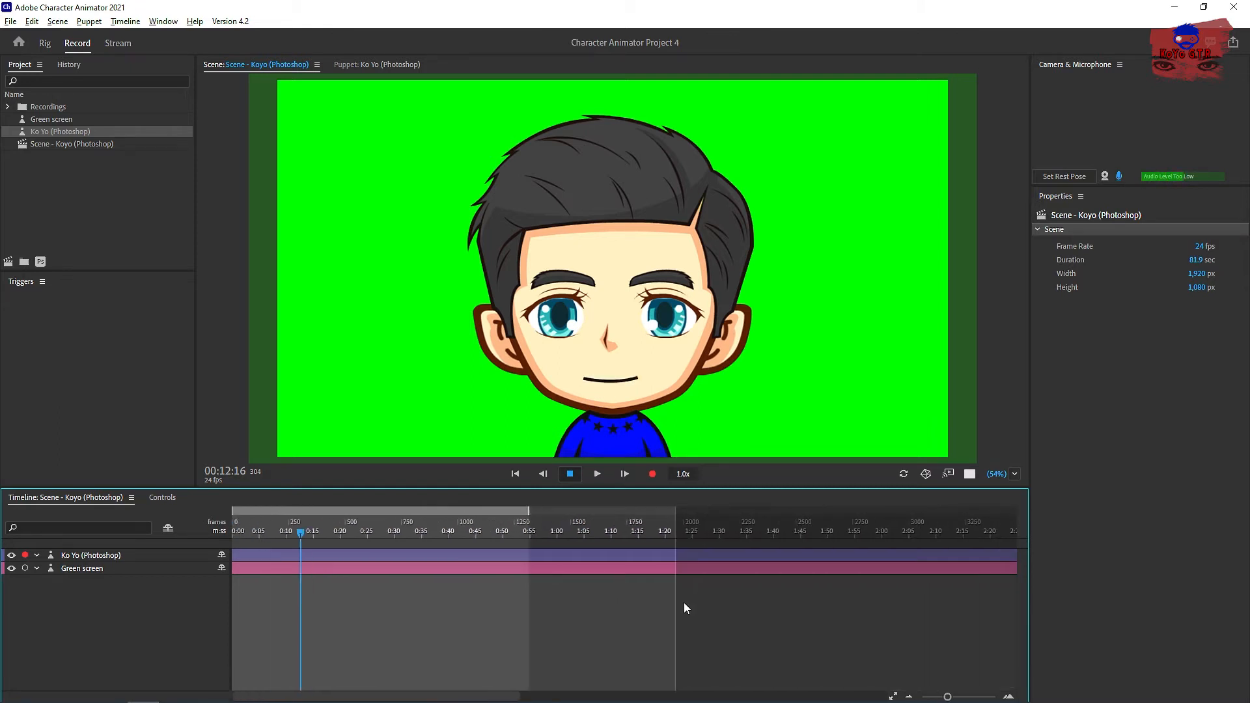
scroll(445, 589, "up", 2)
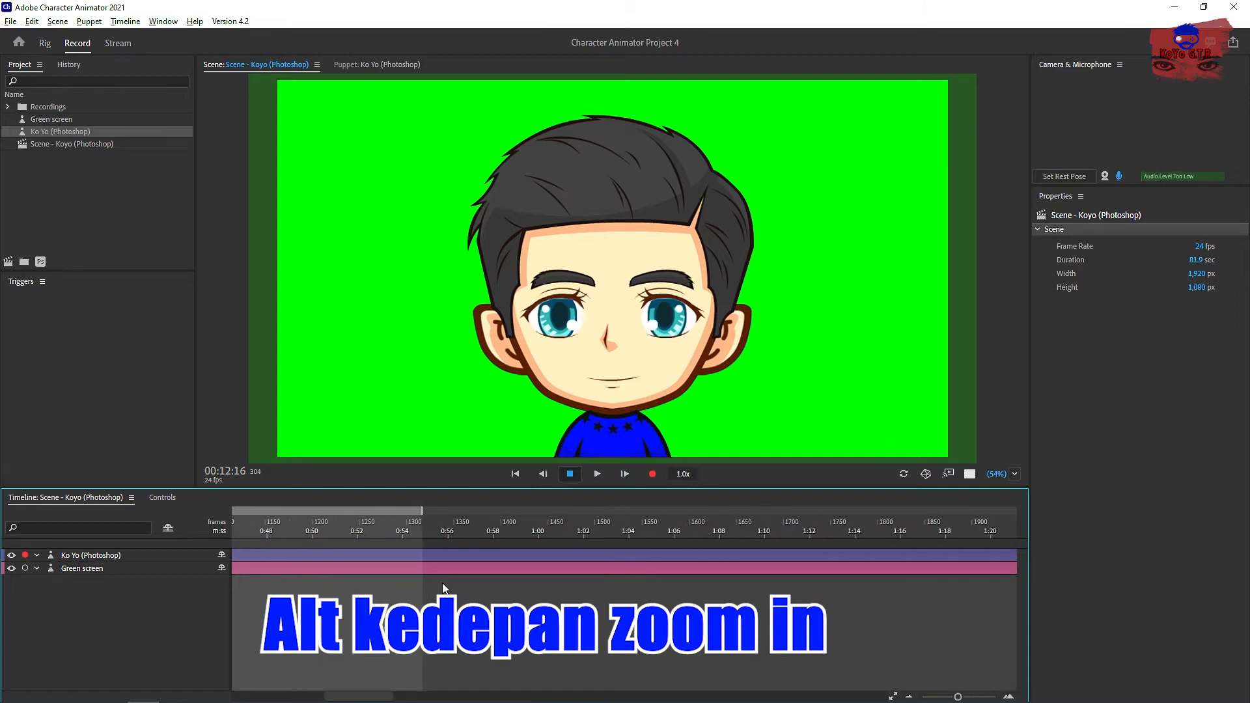
left_click_drag(352, 695, 244, 697)
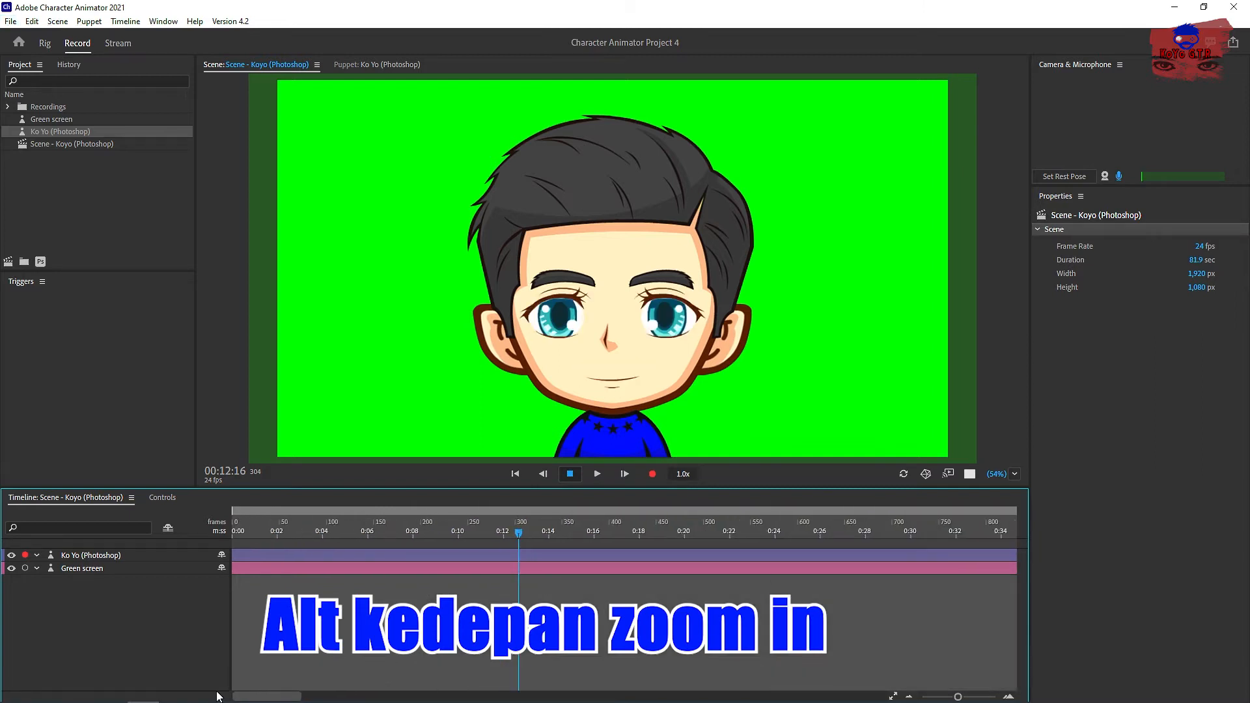
scroll(447, 619, "down", 3)
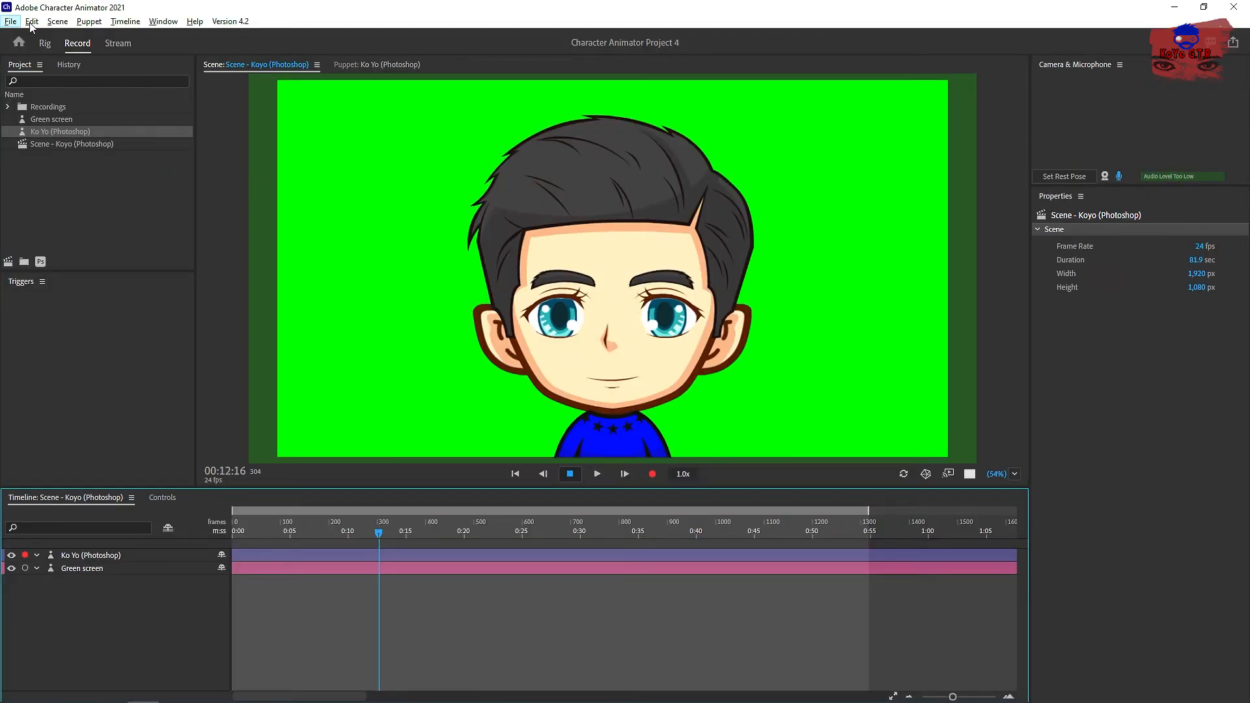
Step: View the example puppets on the Home screen and return to the Record workspace
left_click(18, 43)
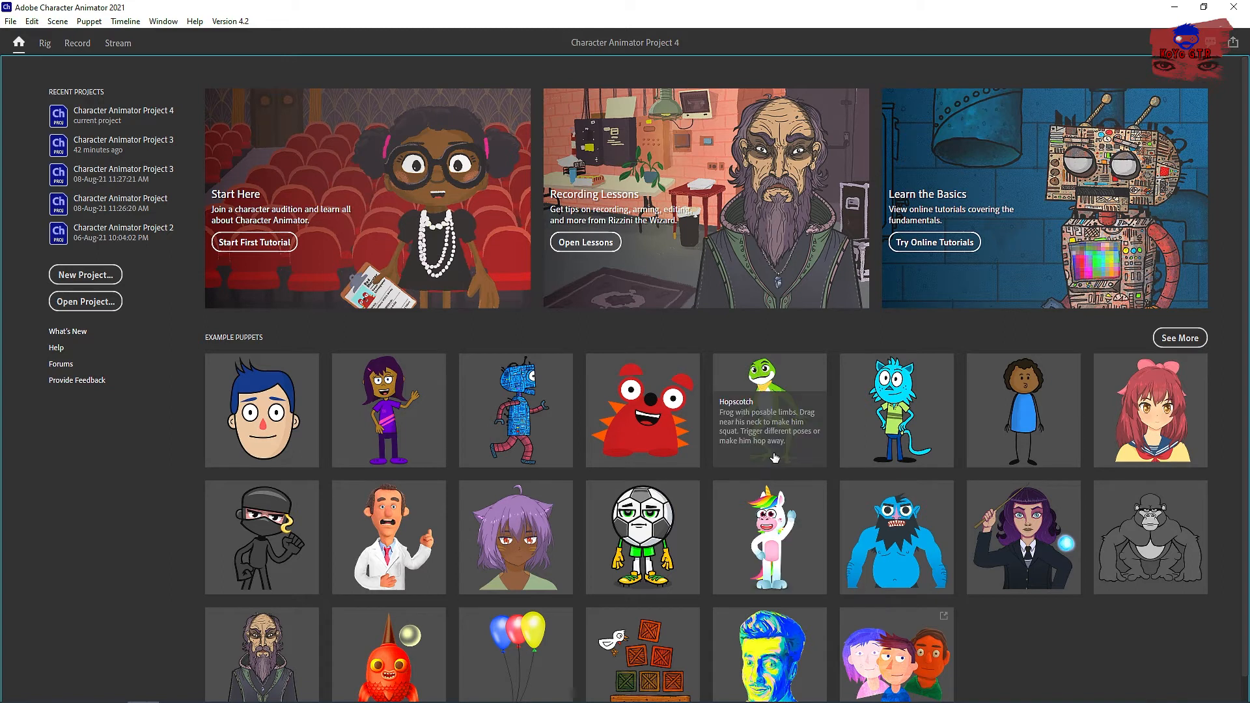
left_click(82, 44)
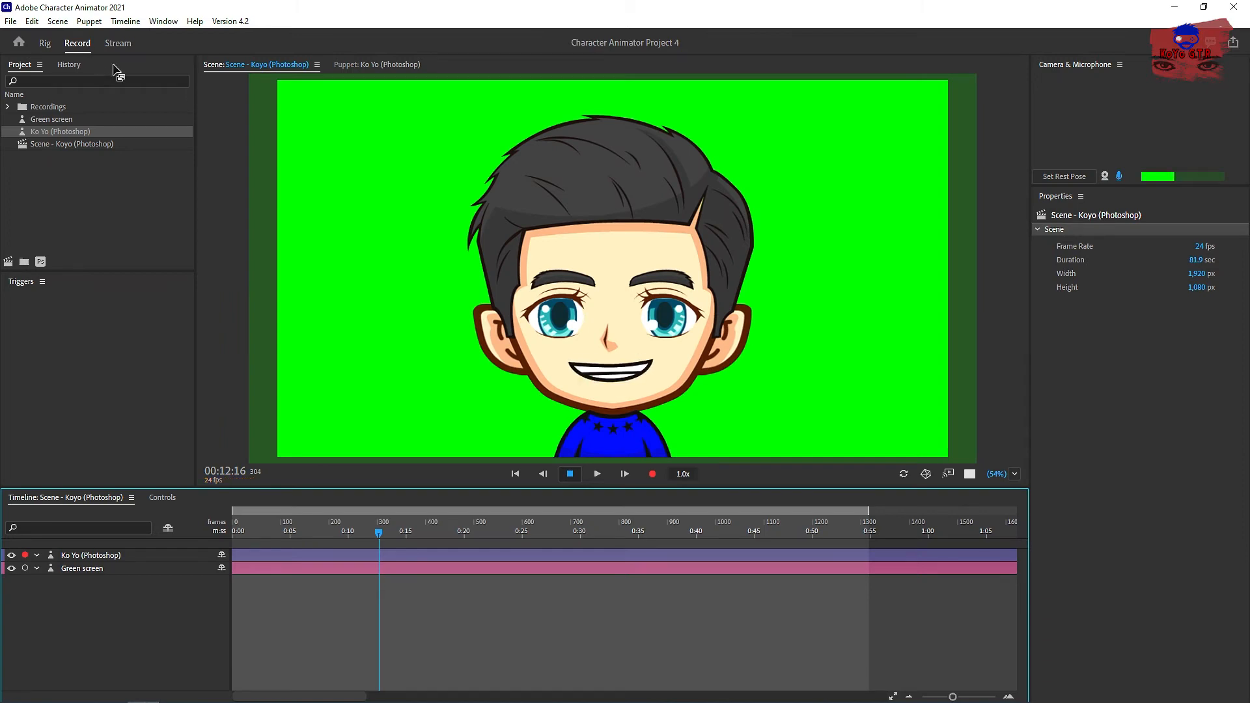
left_click(1148, 426)
Step: Select the Ko Yo (Photoshop) puppet and examine the Ee and D mouth layer assignments in its Lip Sync behavior
left_click(84, 131)
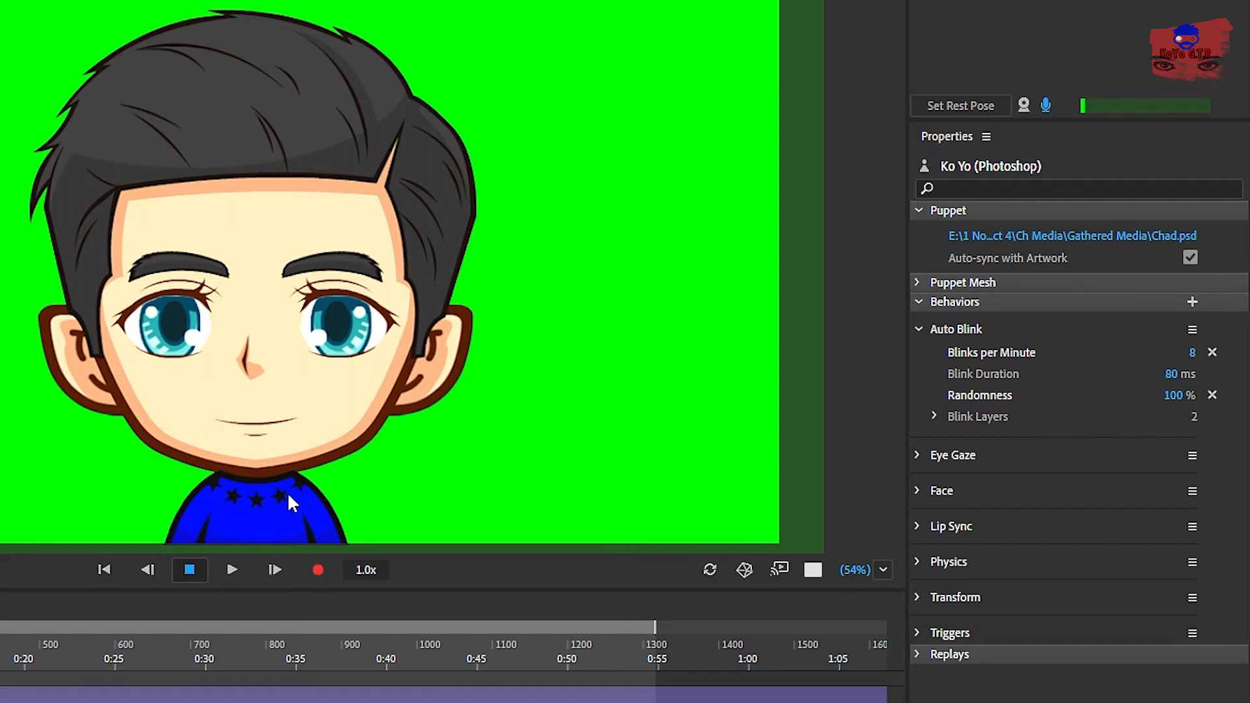
left_click(917, 330)
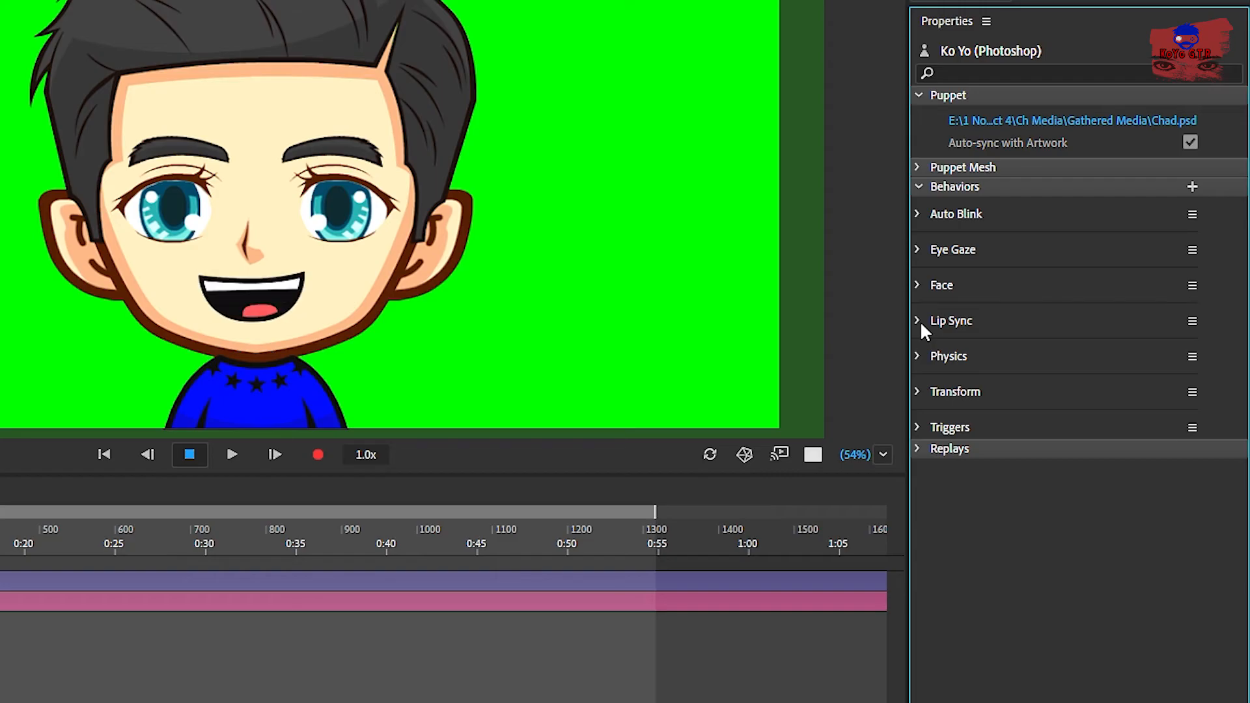
left_click(1037, 389)
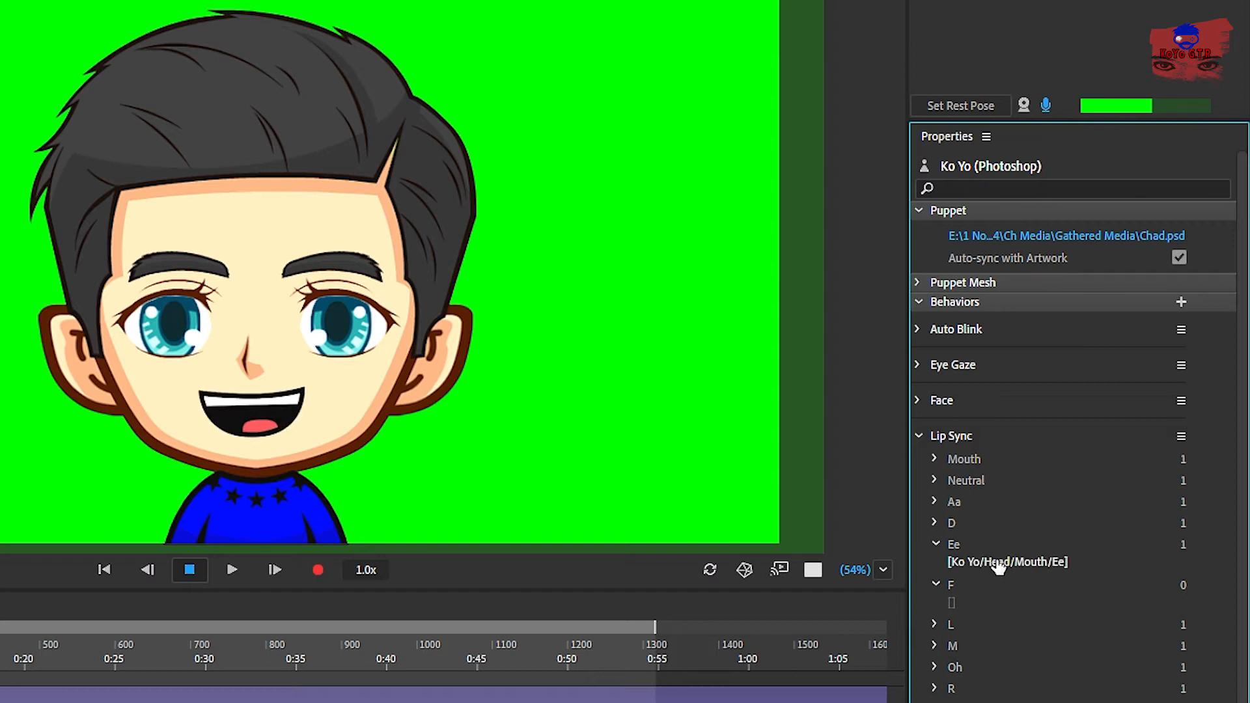
left_click(937, 540)
left_click(935, 524)
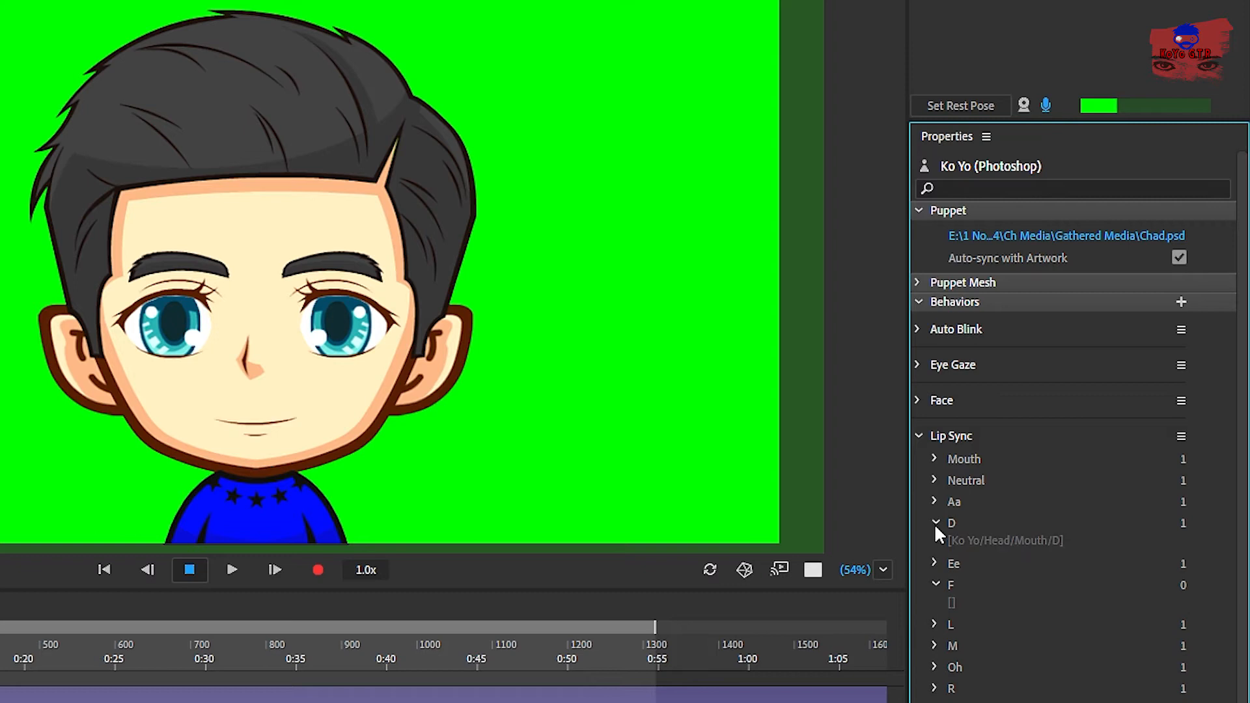
Step: Try removing the D tag from the puppet's D mouth layer, undo the removal, and return to the scene
left_click(976, 541)
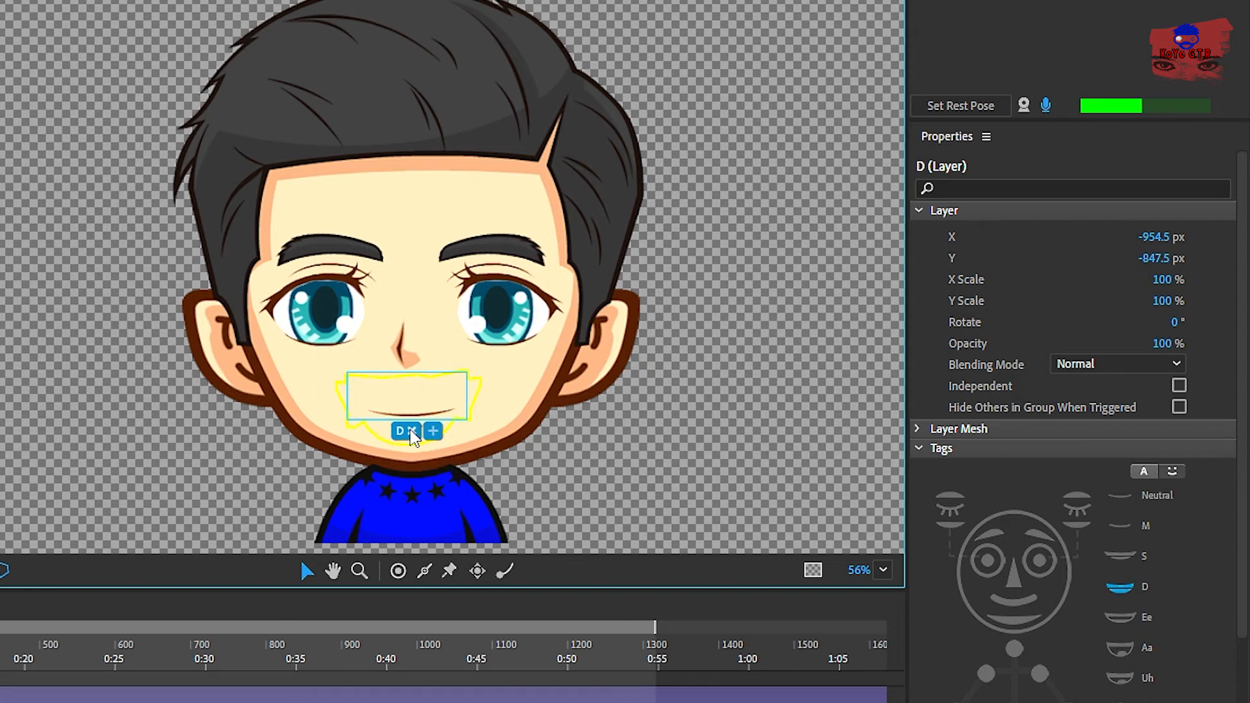
left_click(410, 432)
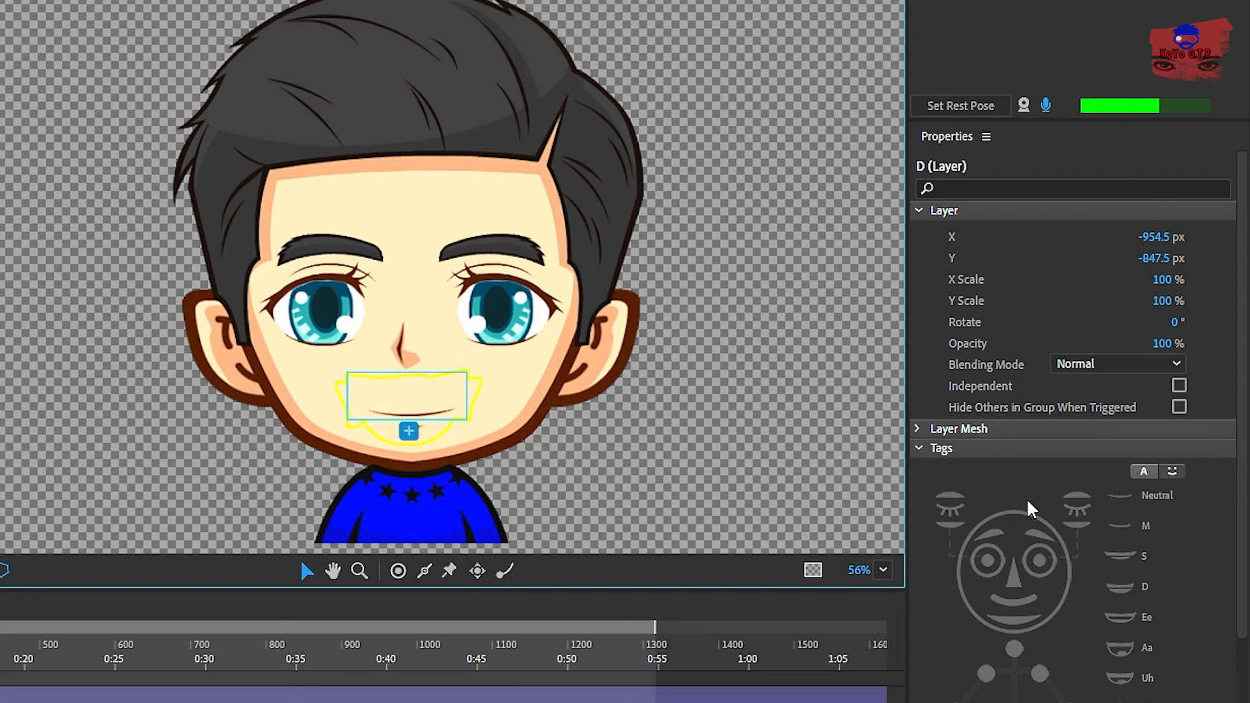
key("ctrl+z")
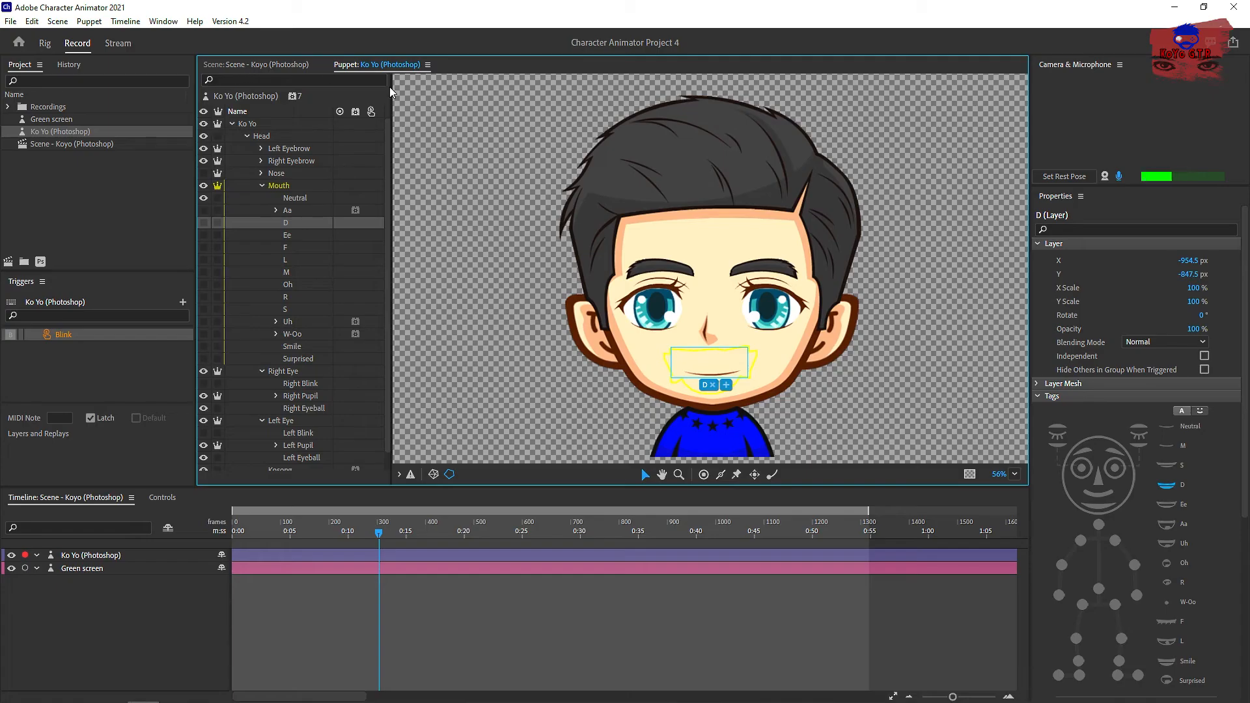
left_click(266, 63)
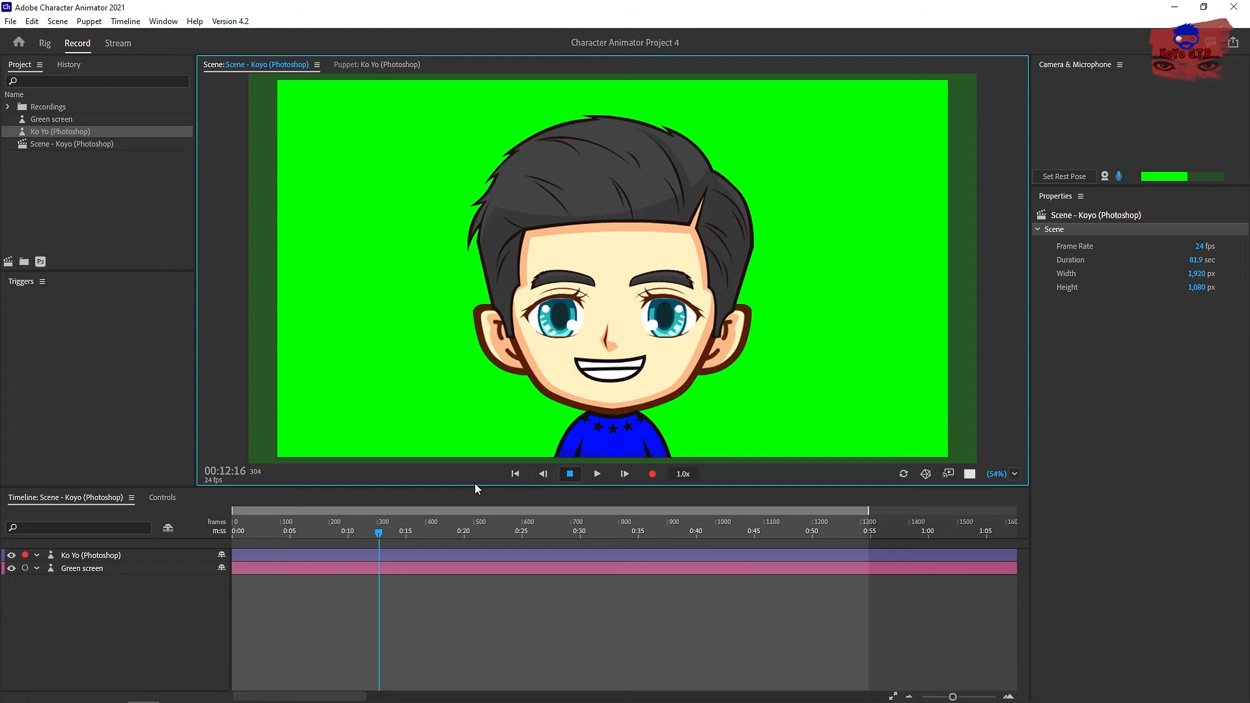
Step: Start recording the Ko Yo puppet's performance in the Koyo scene
left_click(454, 594)
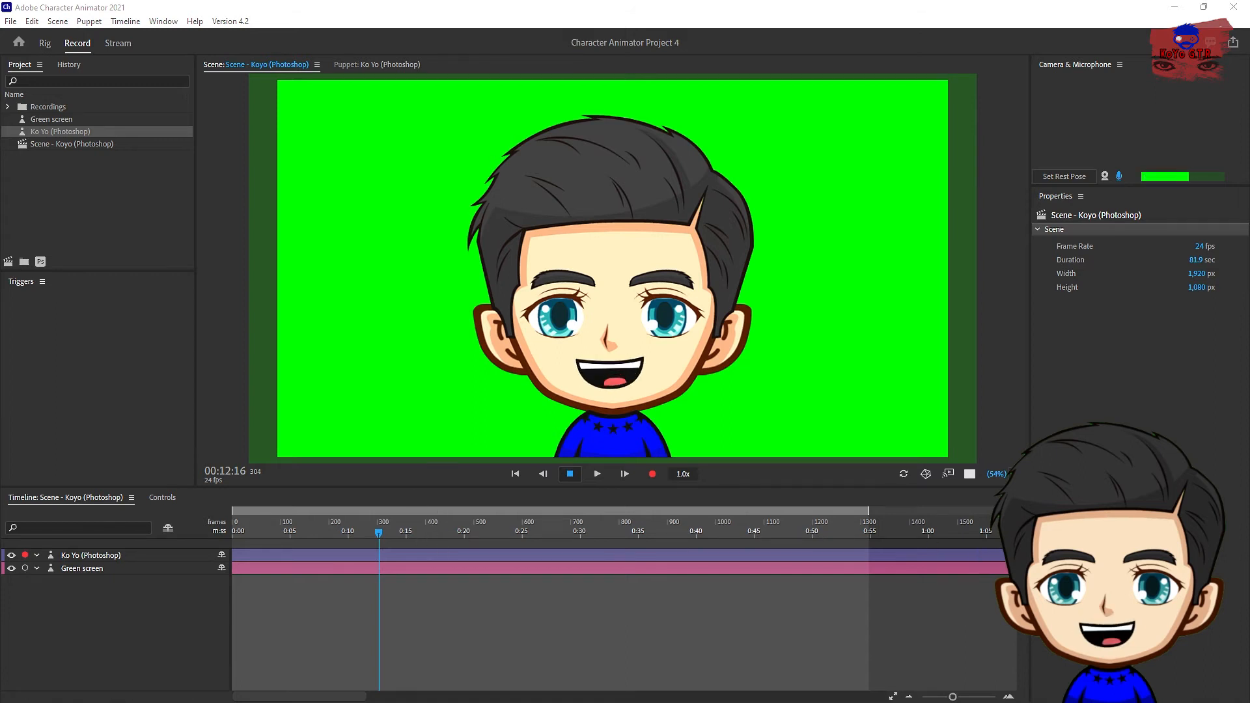
left_click(117, 605)
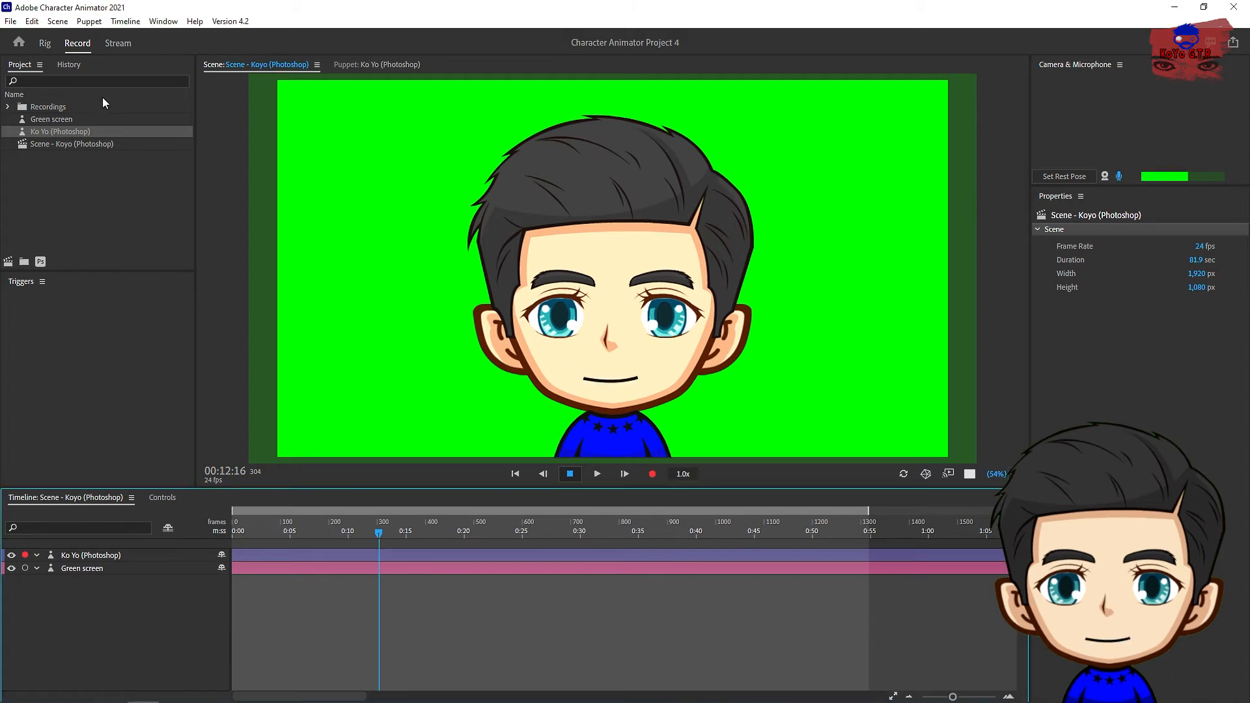
left_click(653, 474)
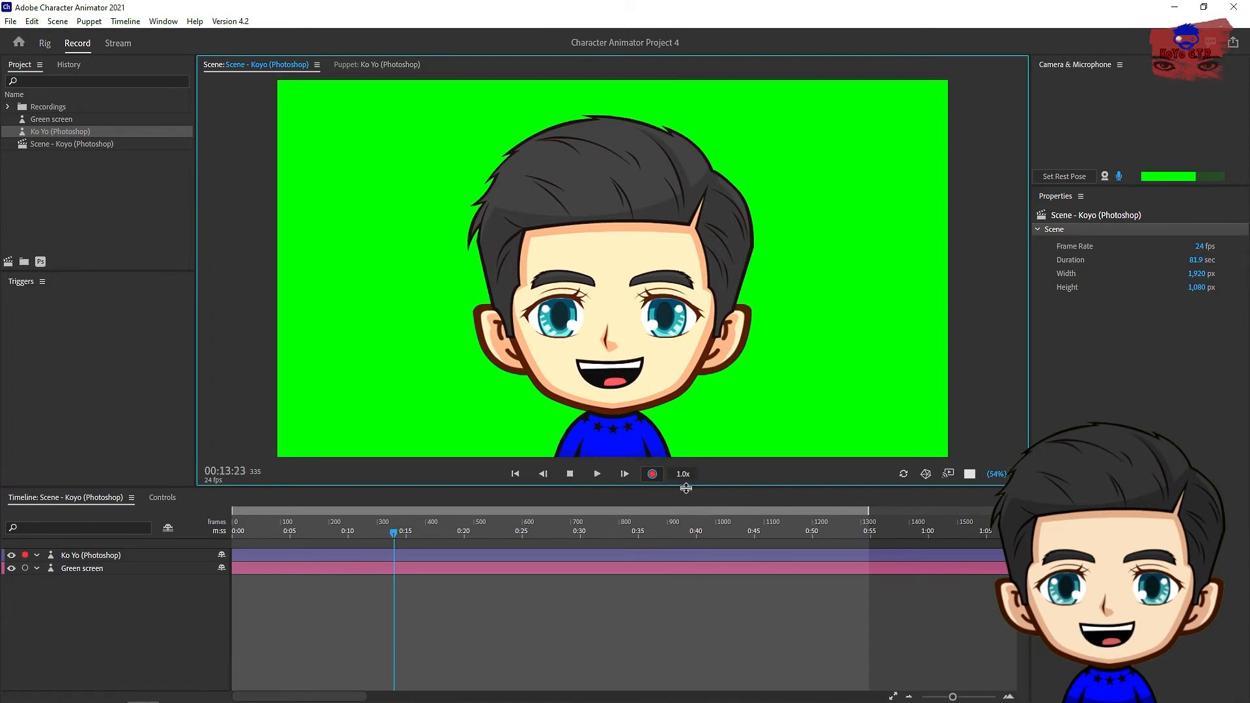
Step: Stop the recording and play back the new take from its start in the Koyo scene
left_click(652, 475)
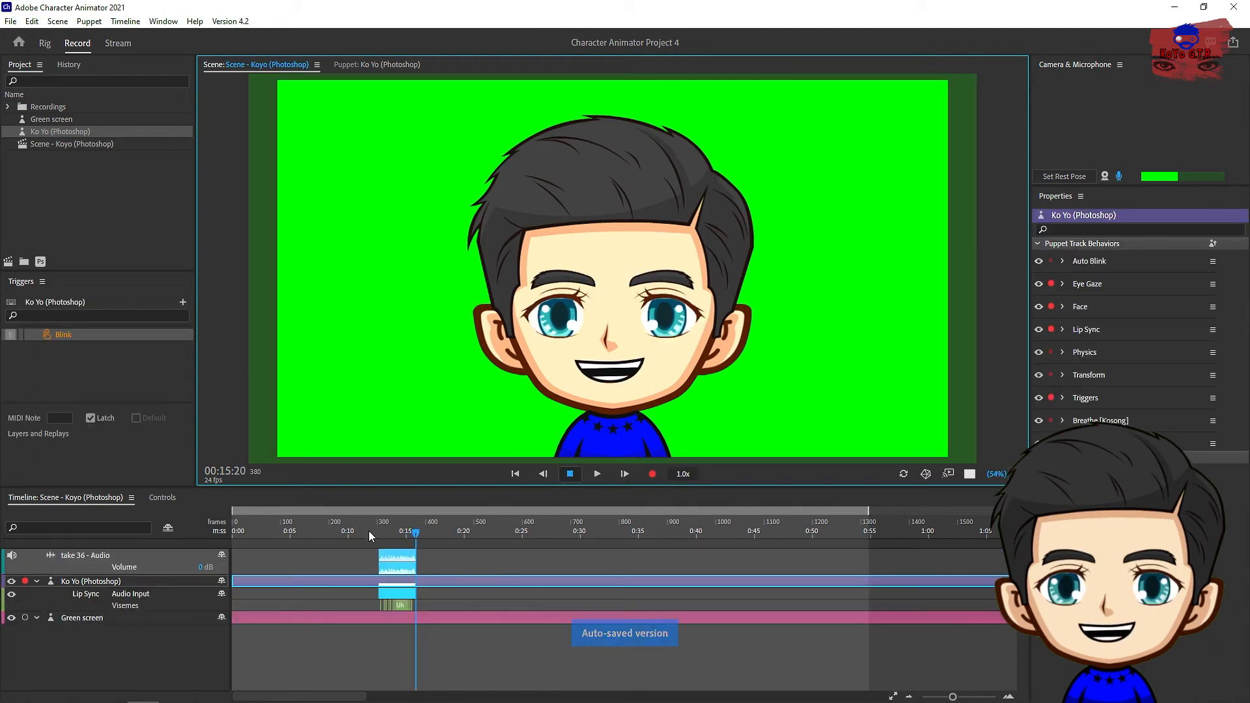
left_click_drag(371, 529, 377, 534)
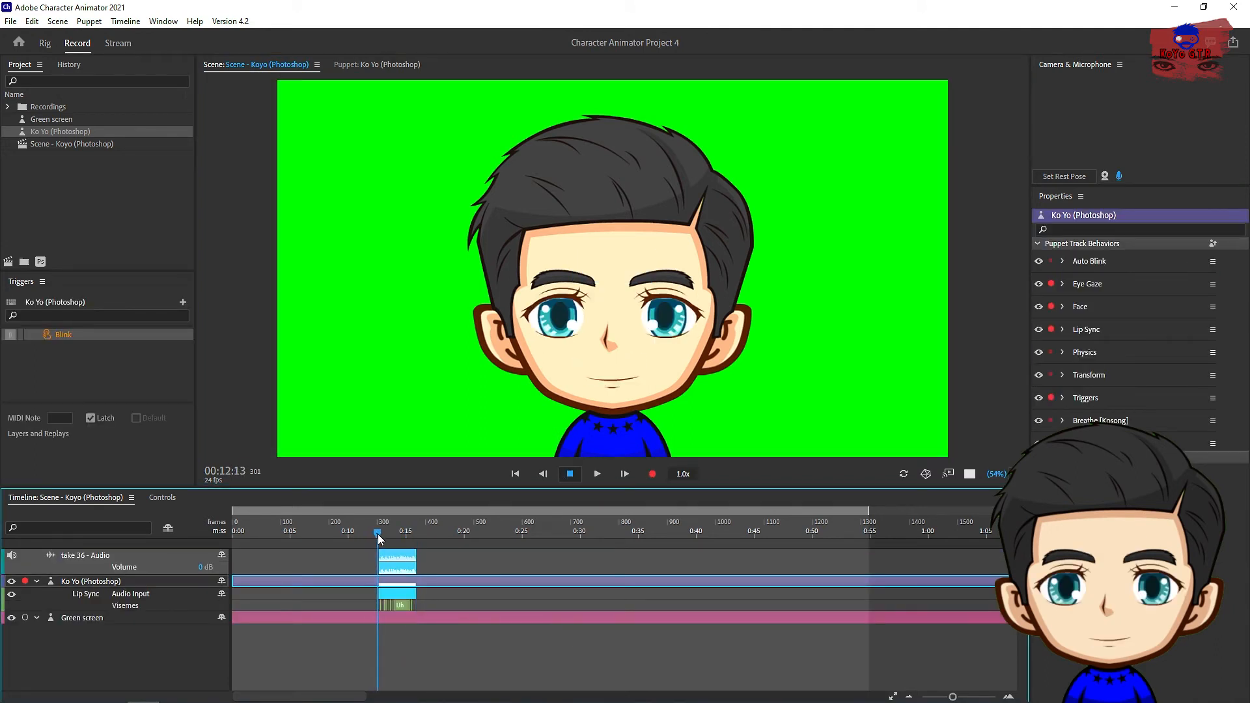
key("space")
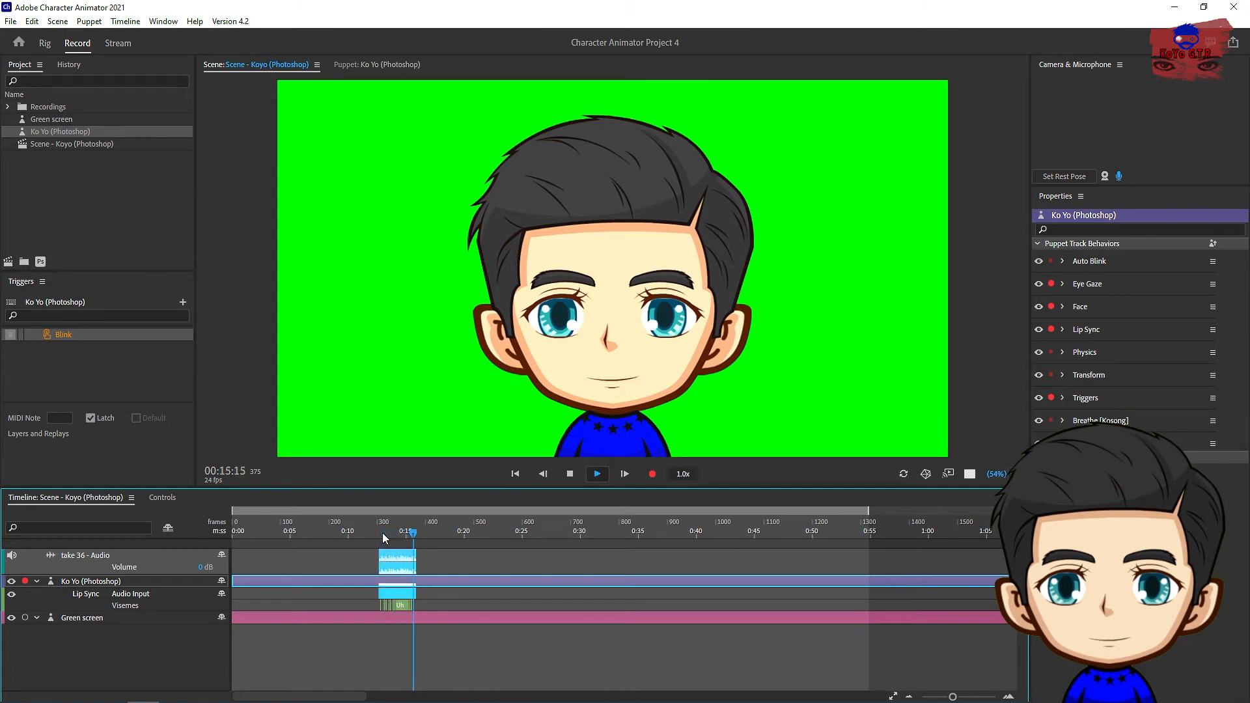
key("space")
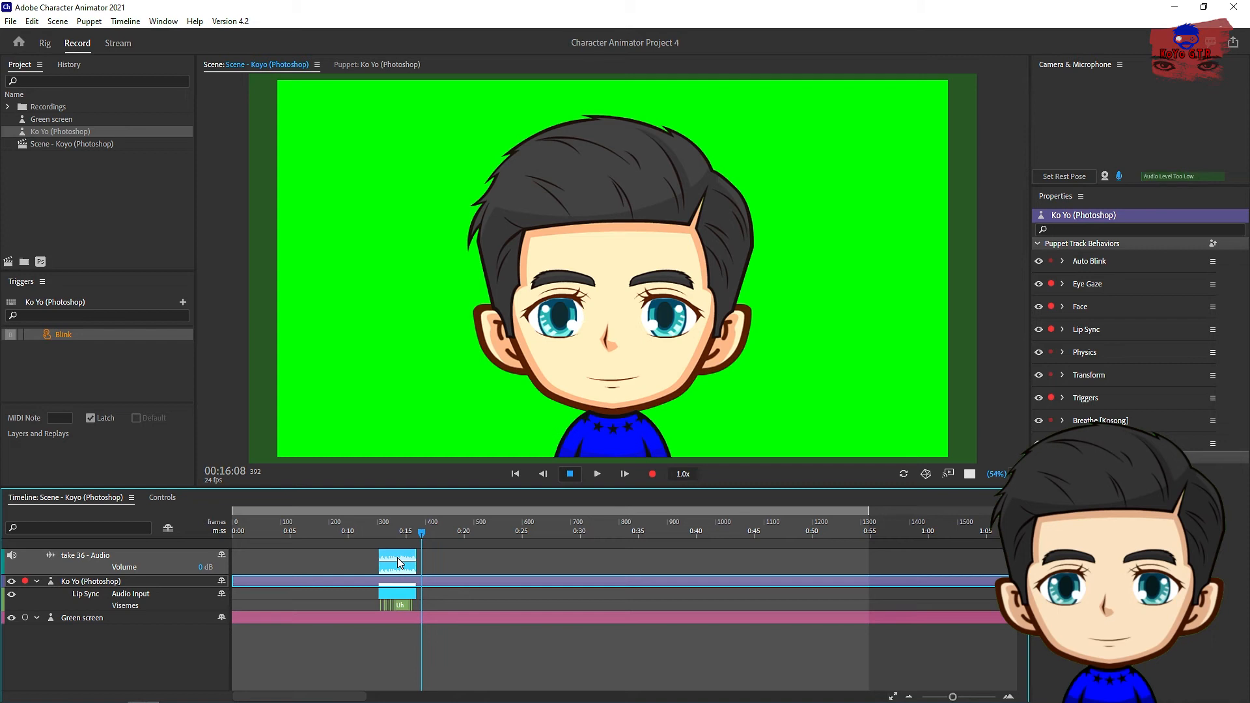
Step: Deselect the recorded take and view the available export options for the scene
left_click(397, 557)
left_click(151, 599)
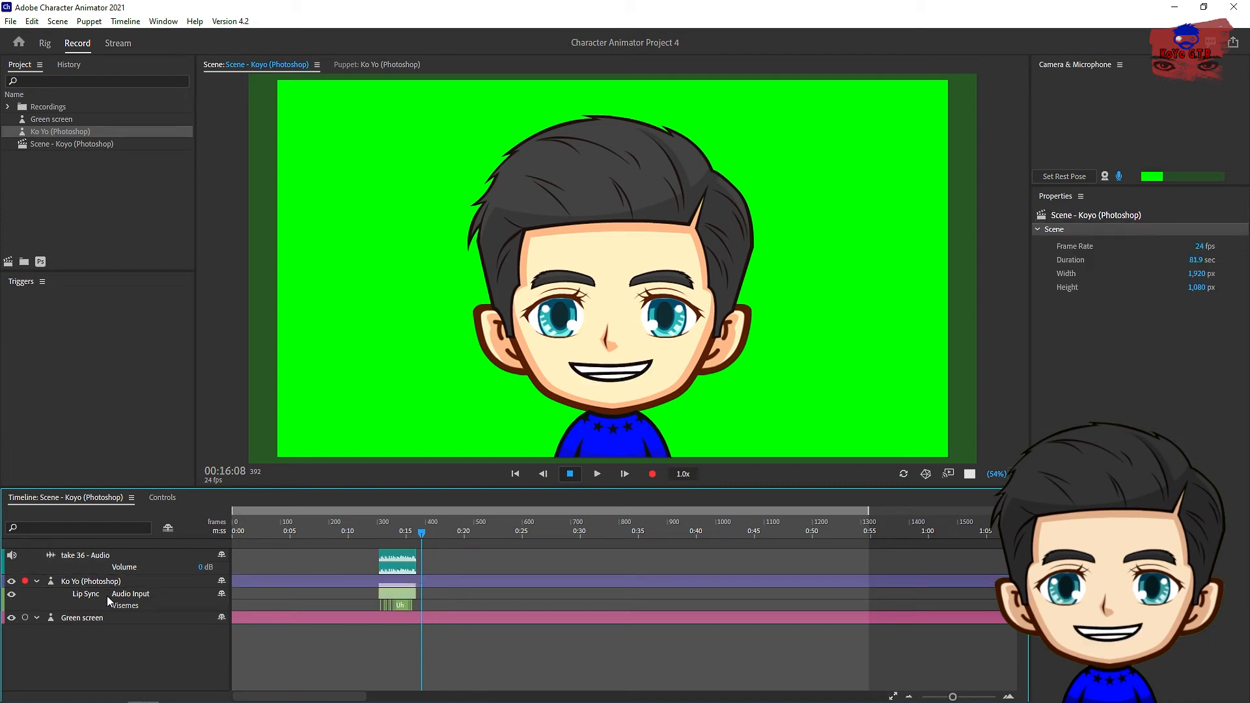
left_click(11, 21)
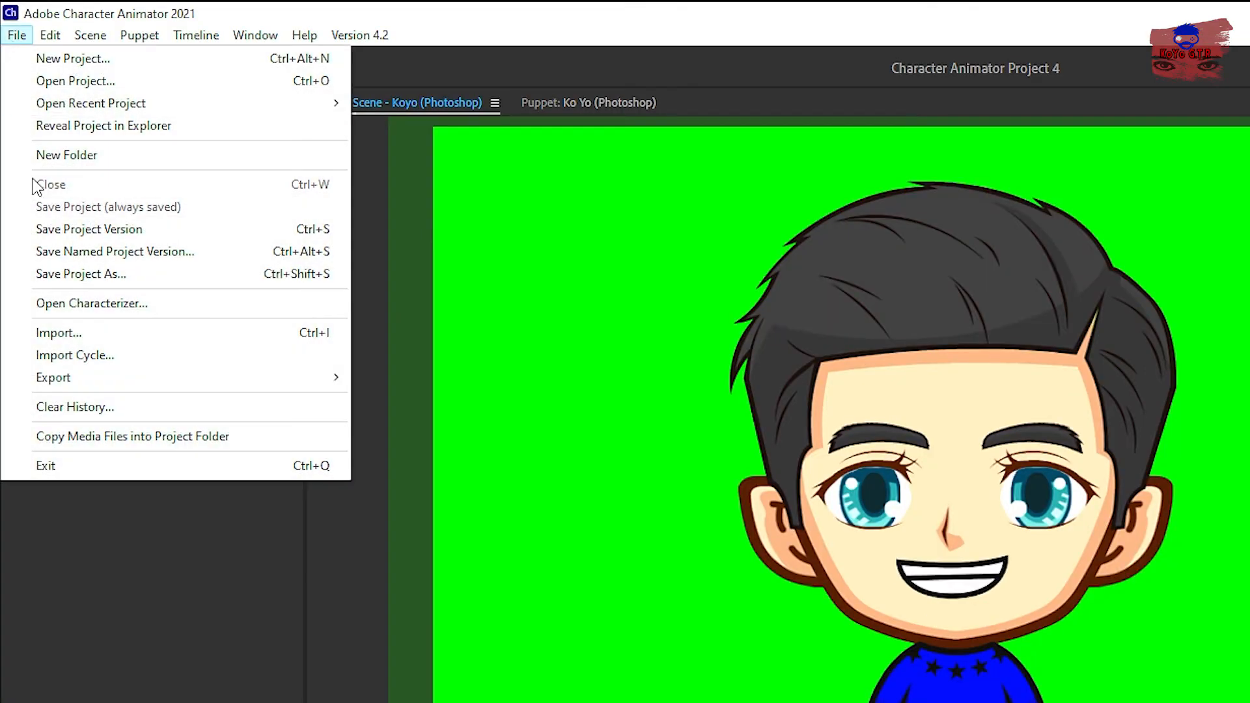
mouse_move(175, 251)
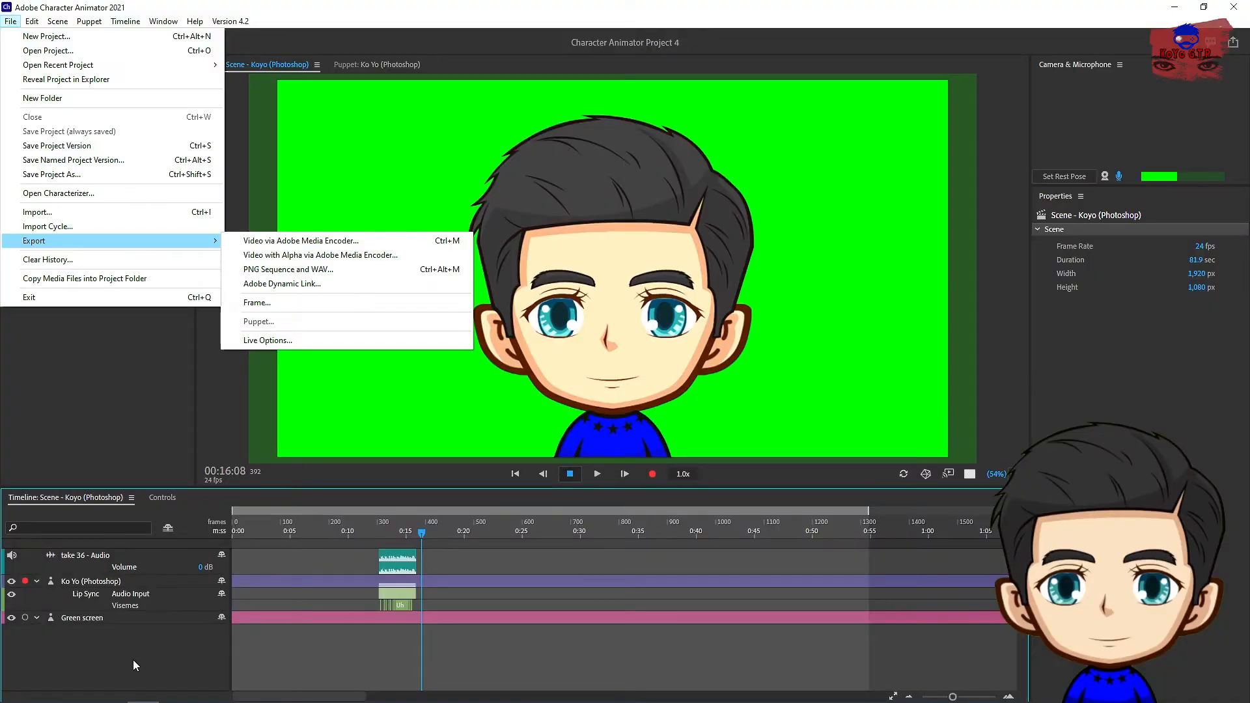
left_click(133, 658)
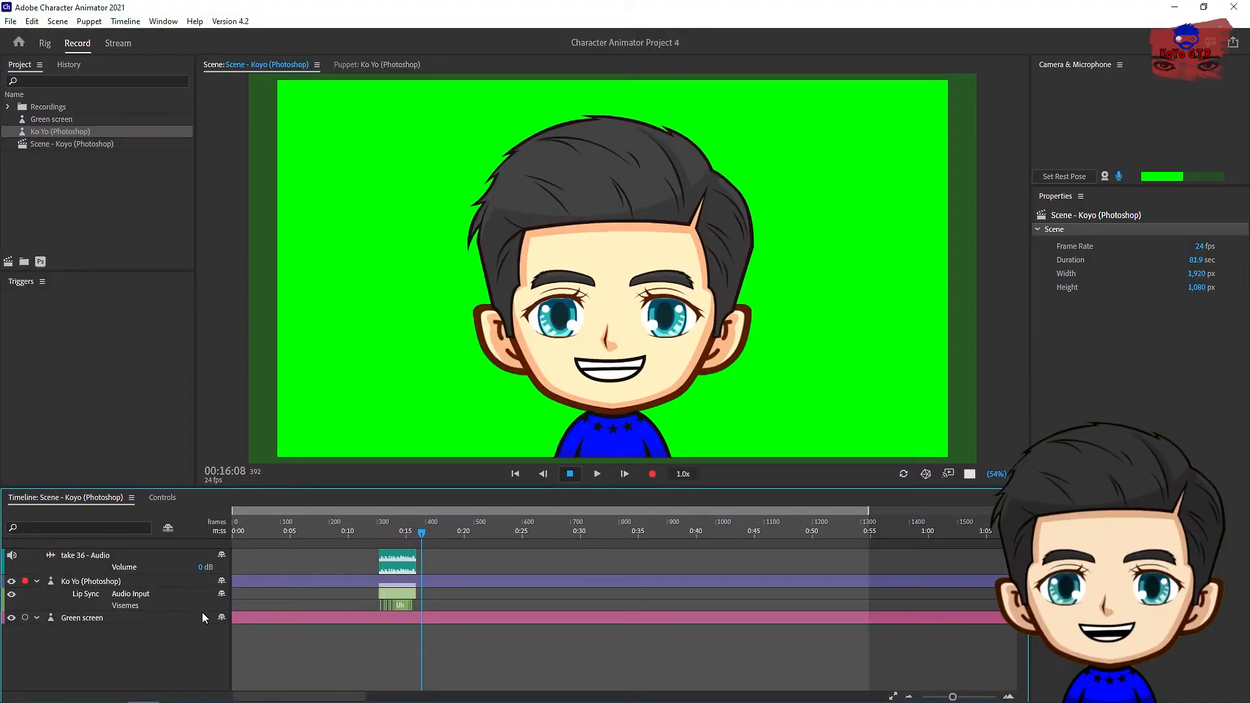
Step: Delete the take 36 audio clip together with its Lip Sync take from the timeline
left_click(395, 561)
left_click(386, 592)
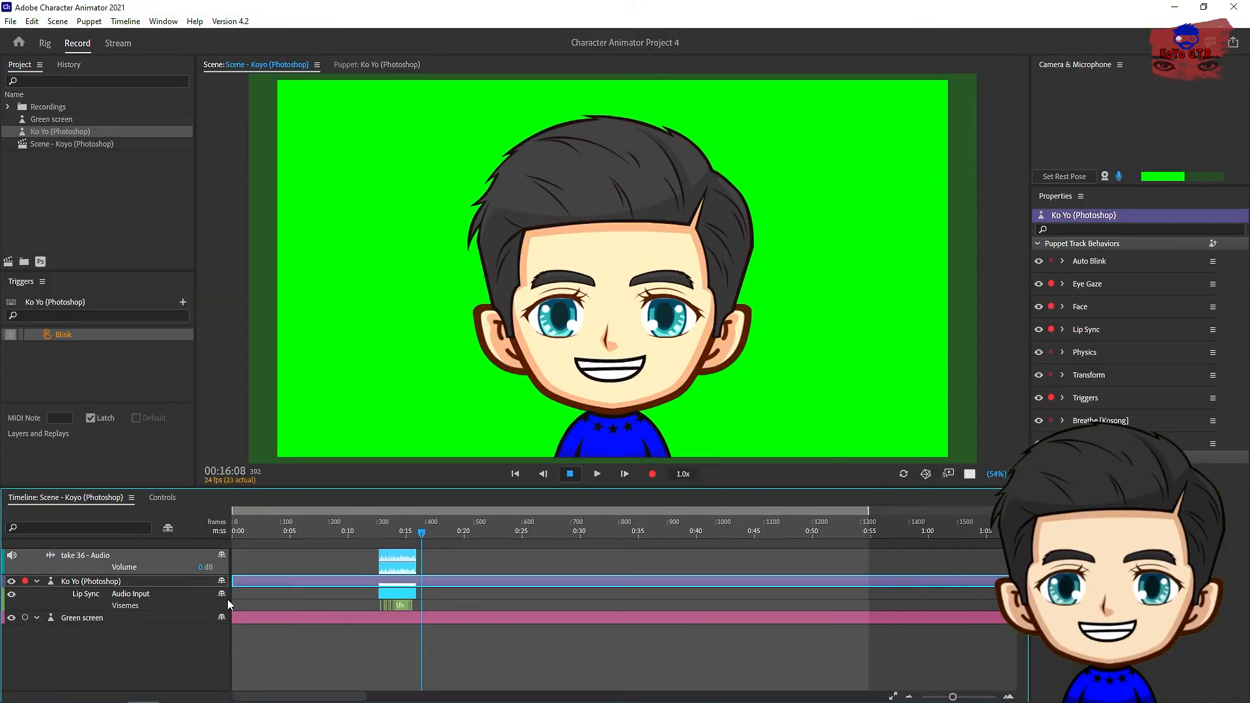
left_click(134, 595)
left_click(105, 560)
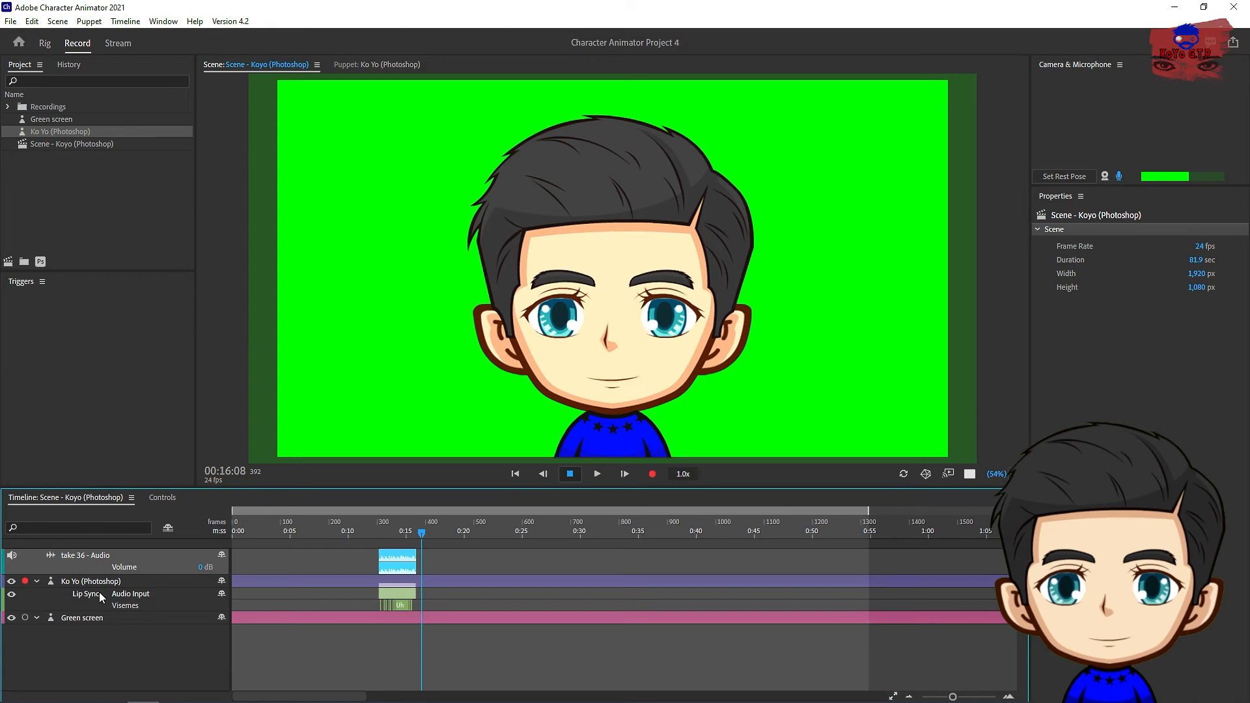
left_click(99, 592)
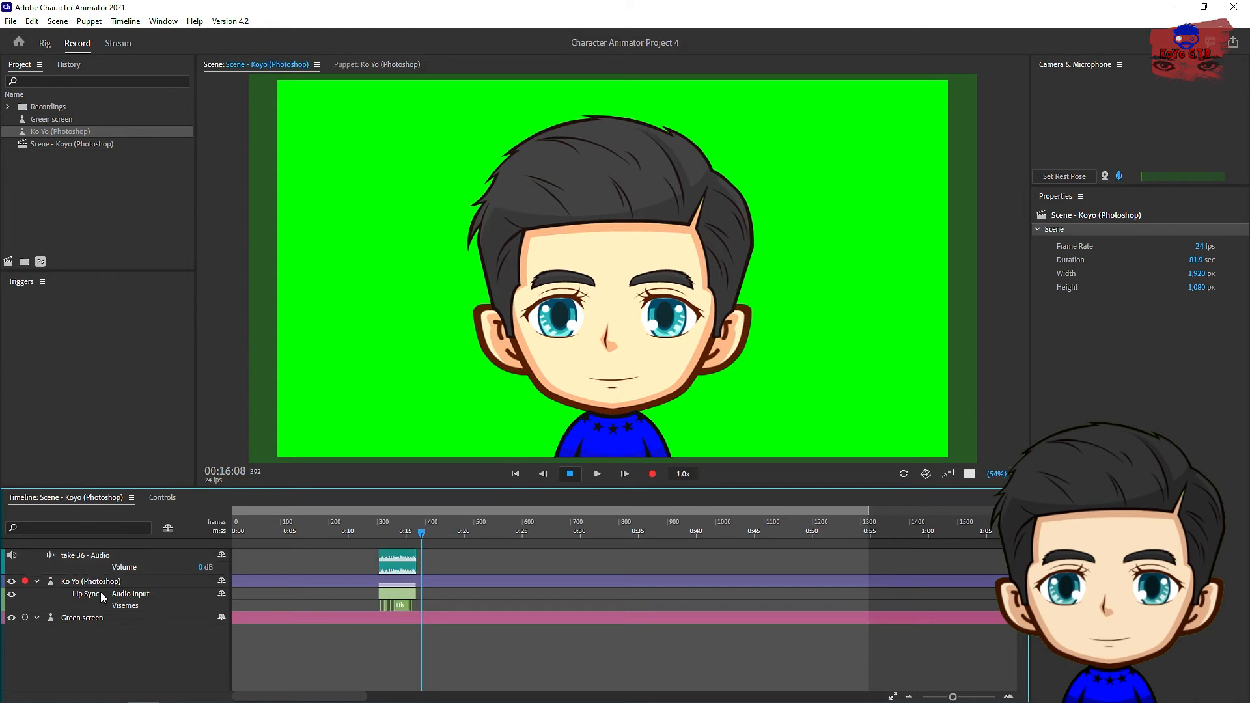
left_click(400, 591)
left_click(398, 556)
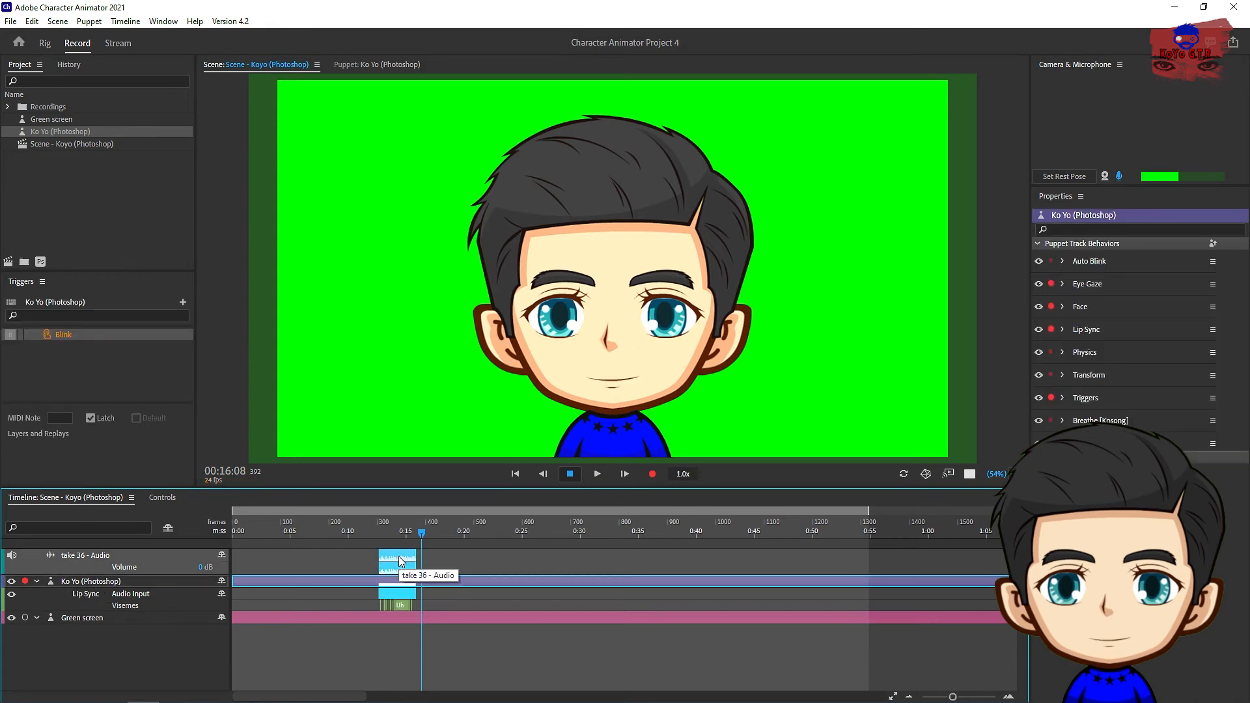
key("Delete")
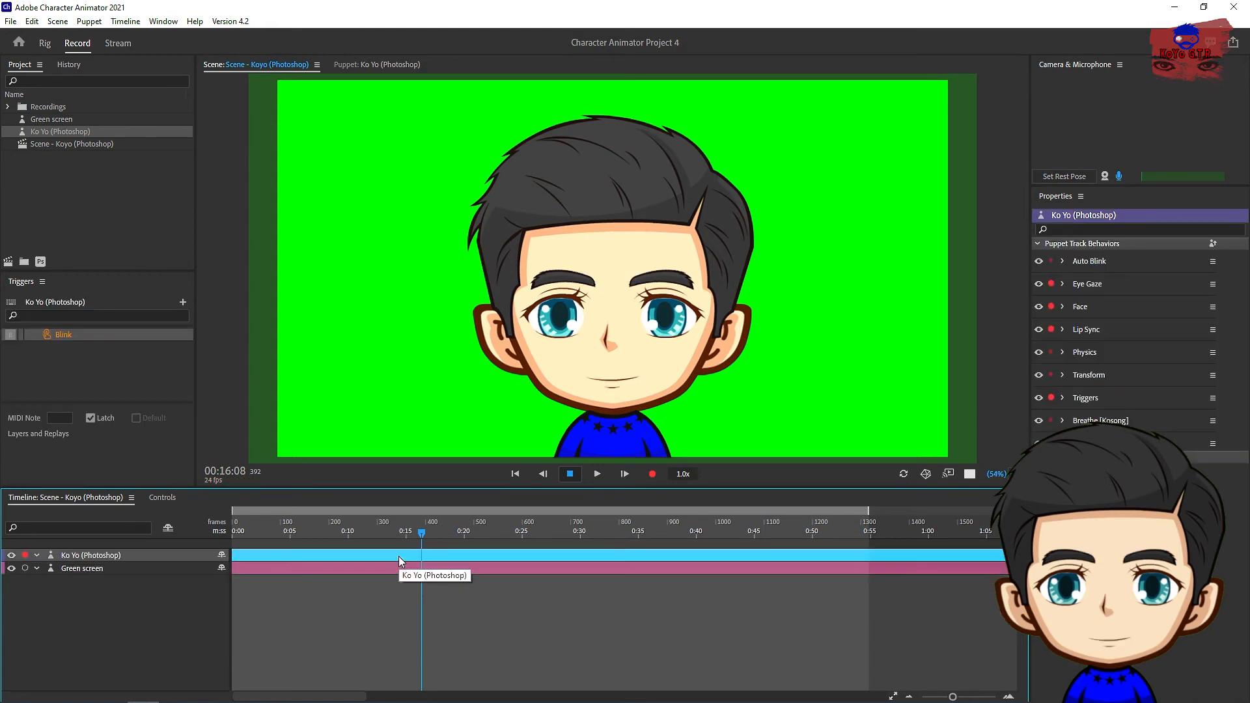
Step: Hide the Green screen track, review the export options, and show the track again
left_click(12, 568)
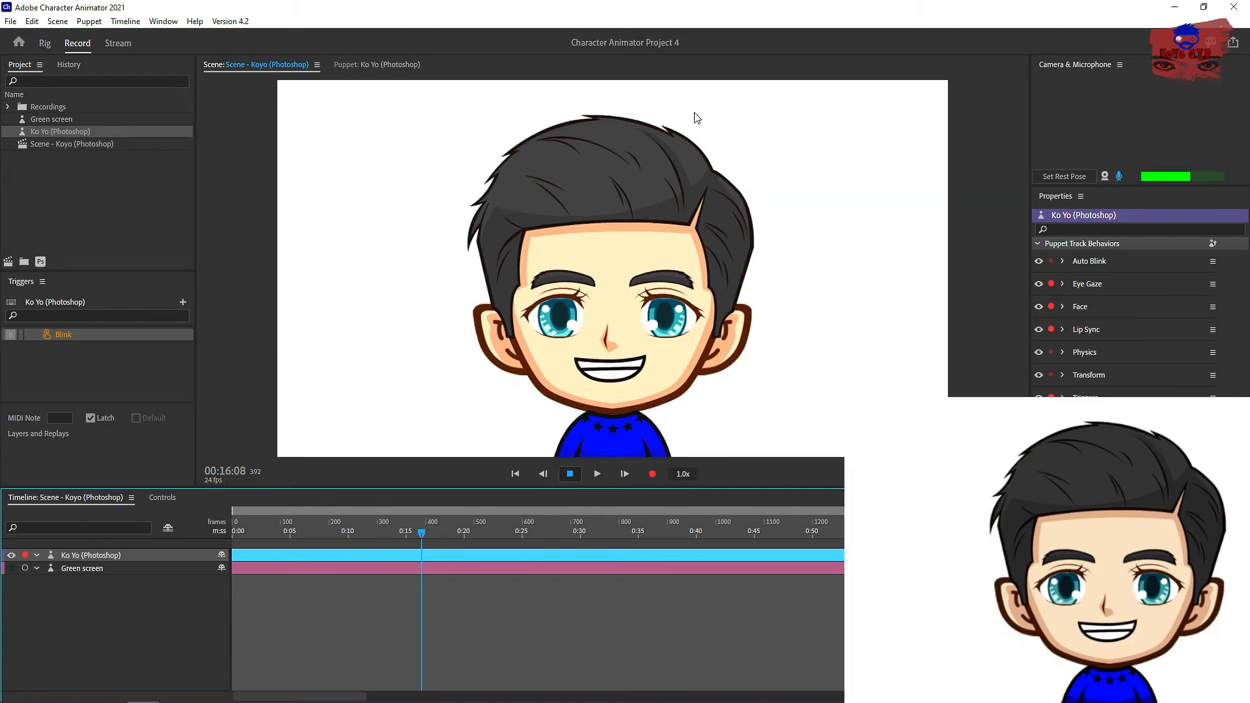
left_click(11, 21)
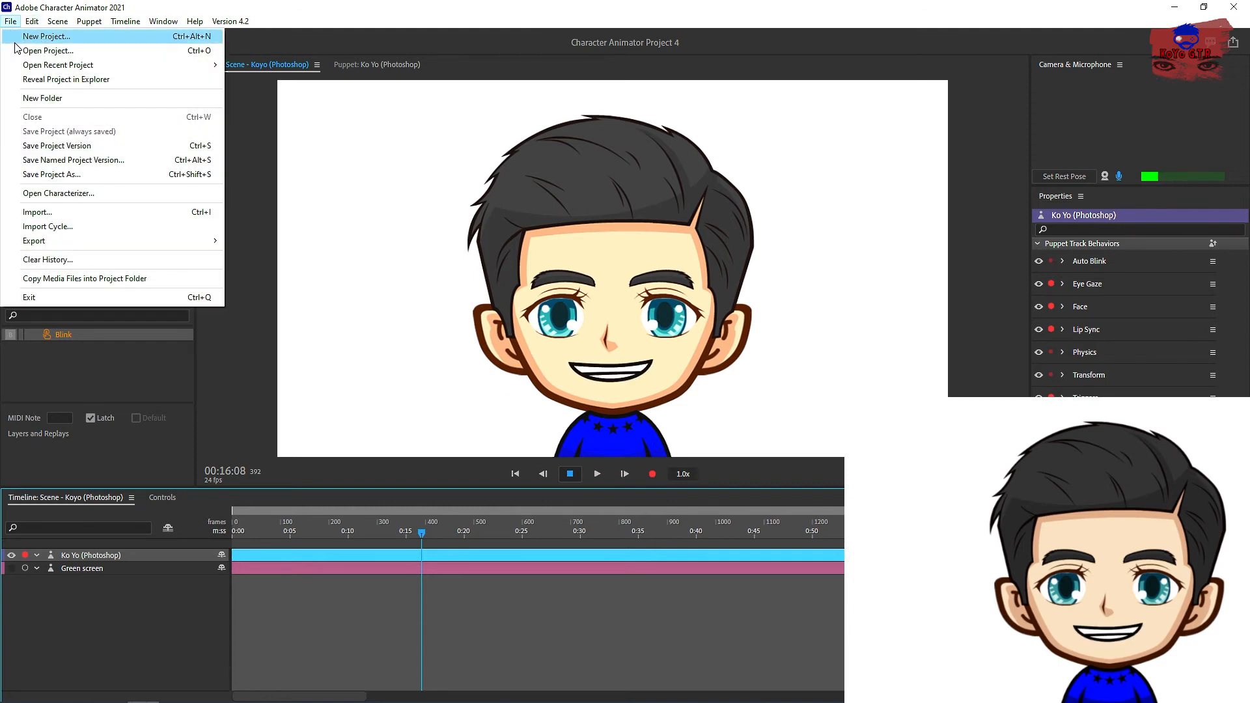
mouse_move(218, 240)
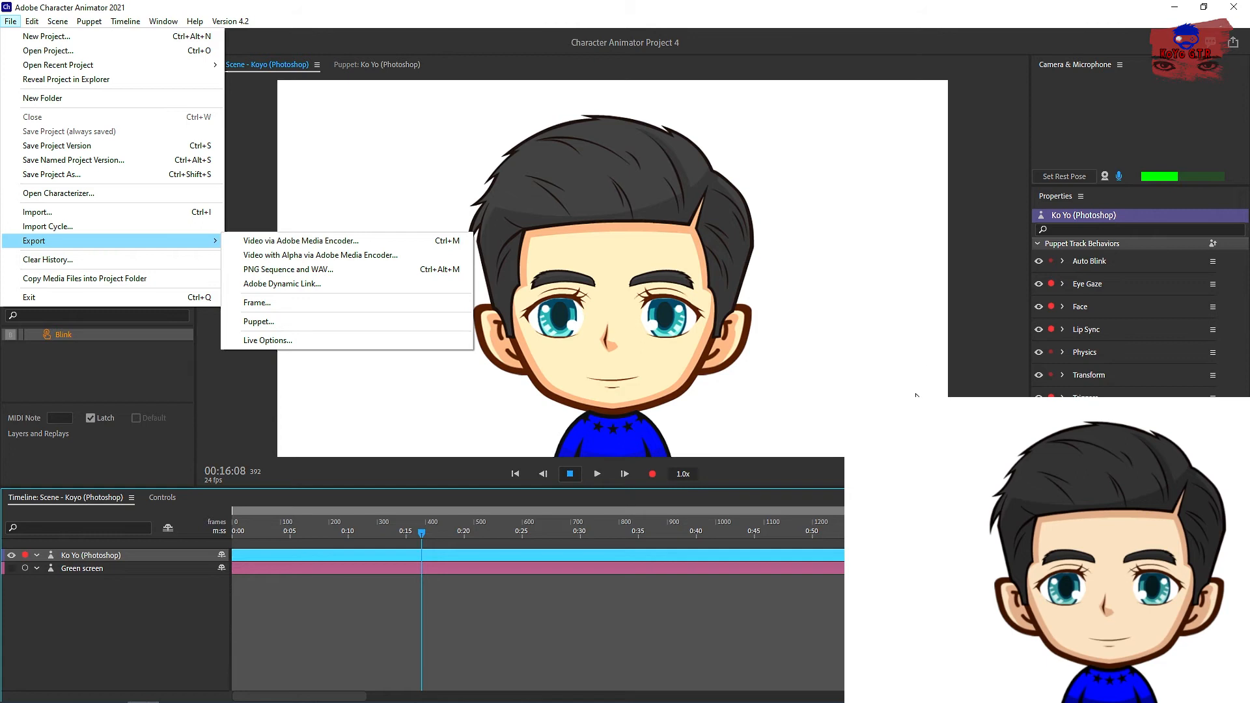
left_click(116, 616)
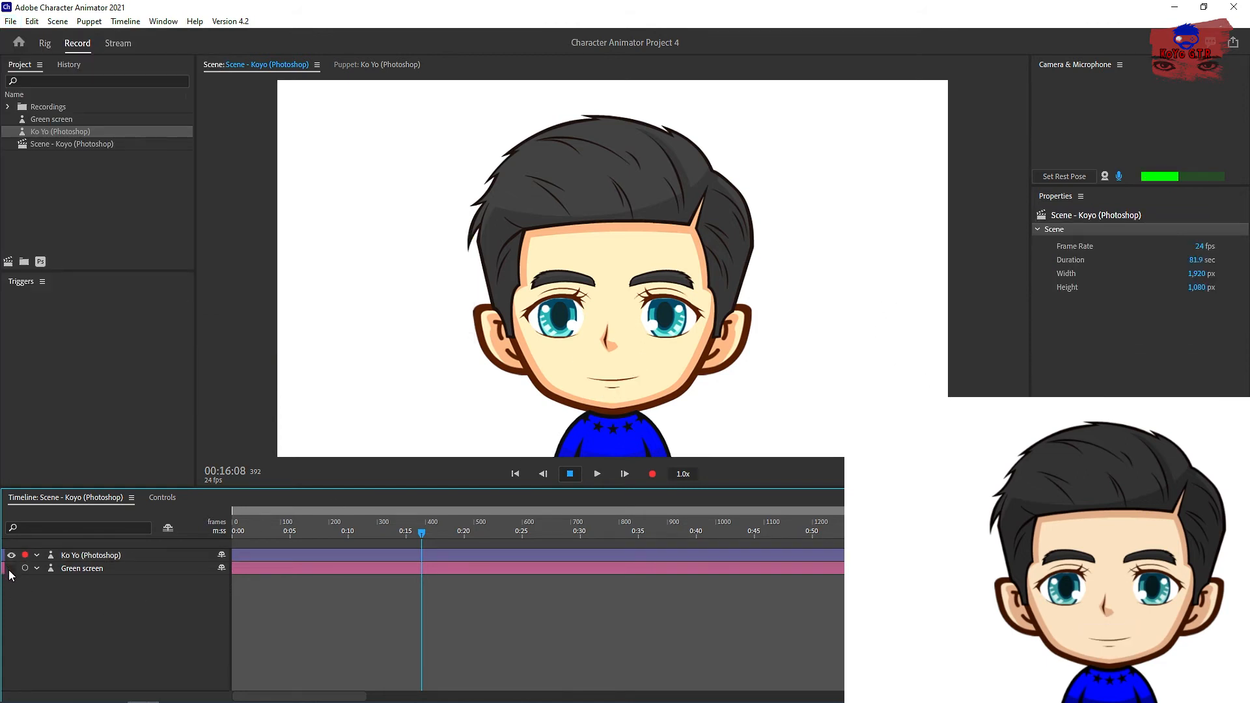
left_click(11, 568)
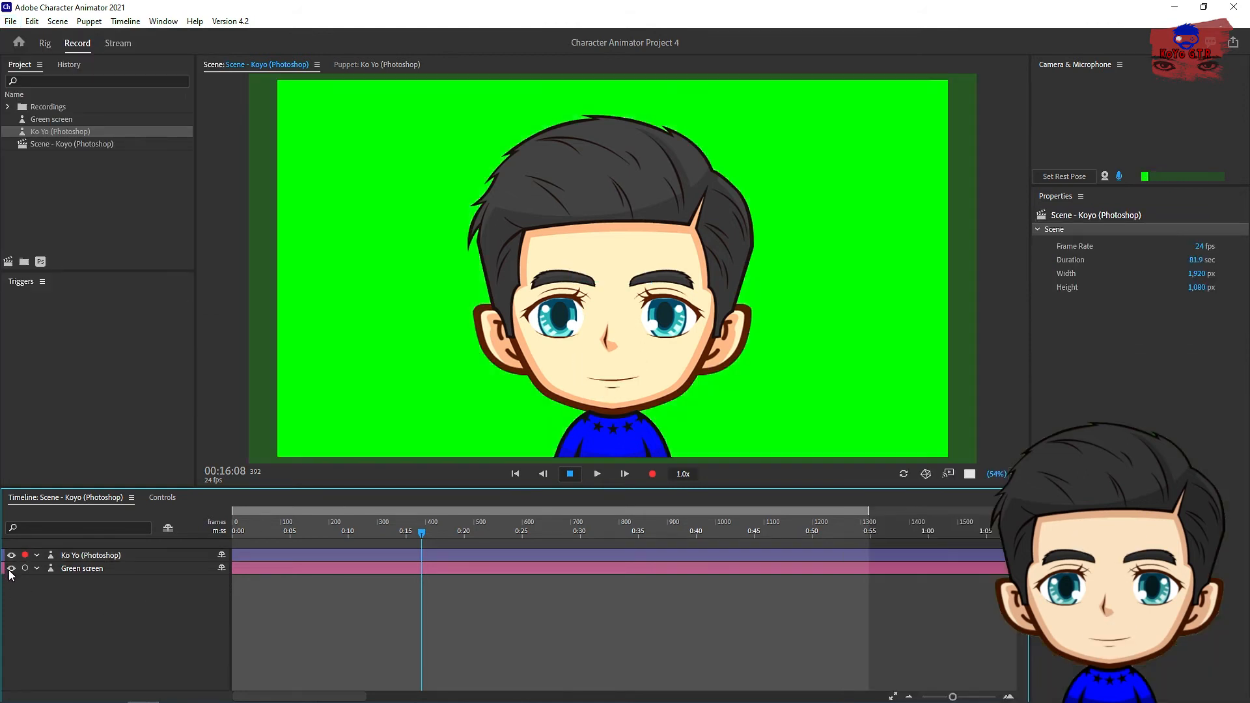
Step: Review the scene's export options with the green background visible
left_click(9, 21)
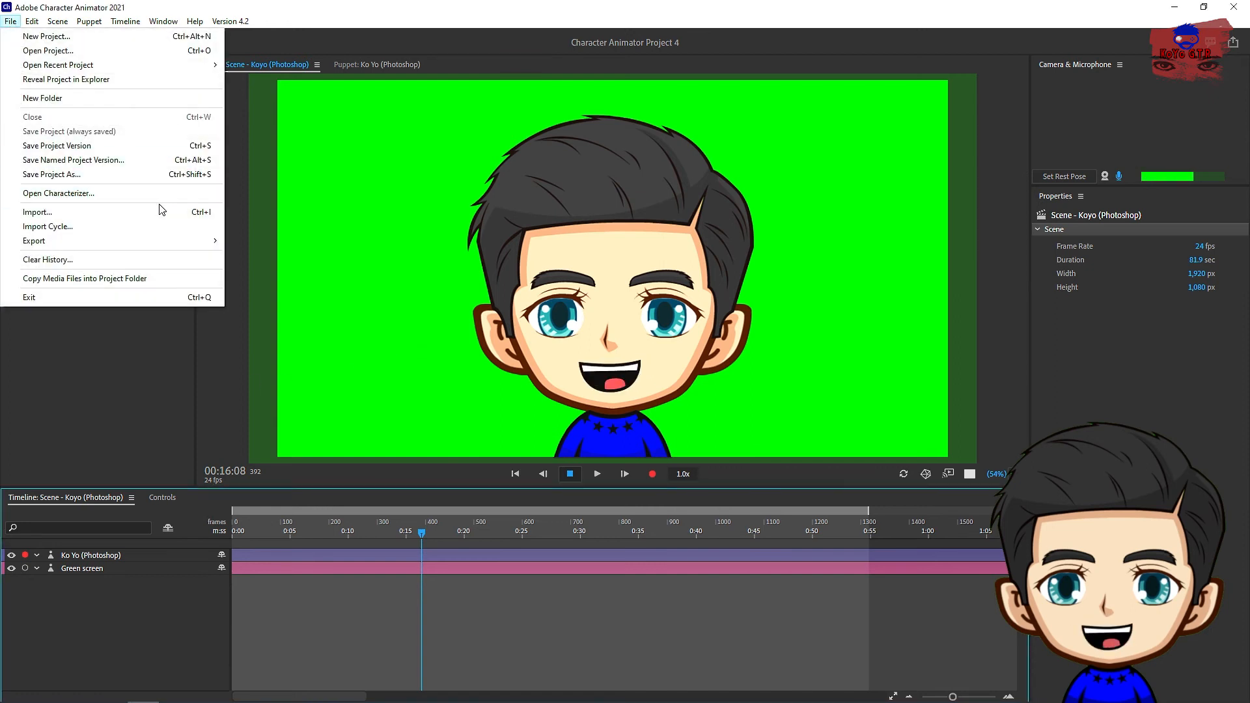
mouse_move(169, 241)
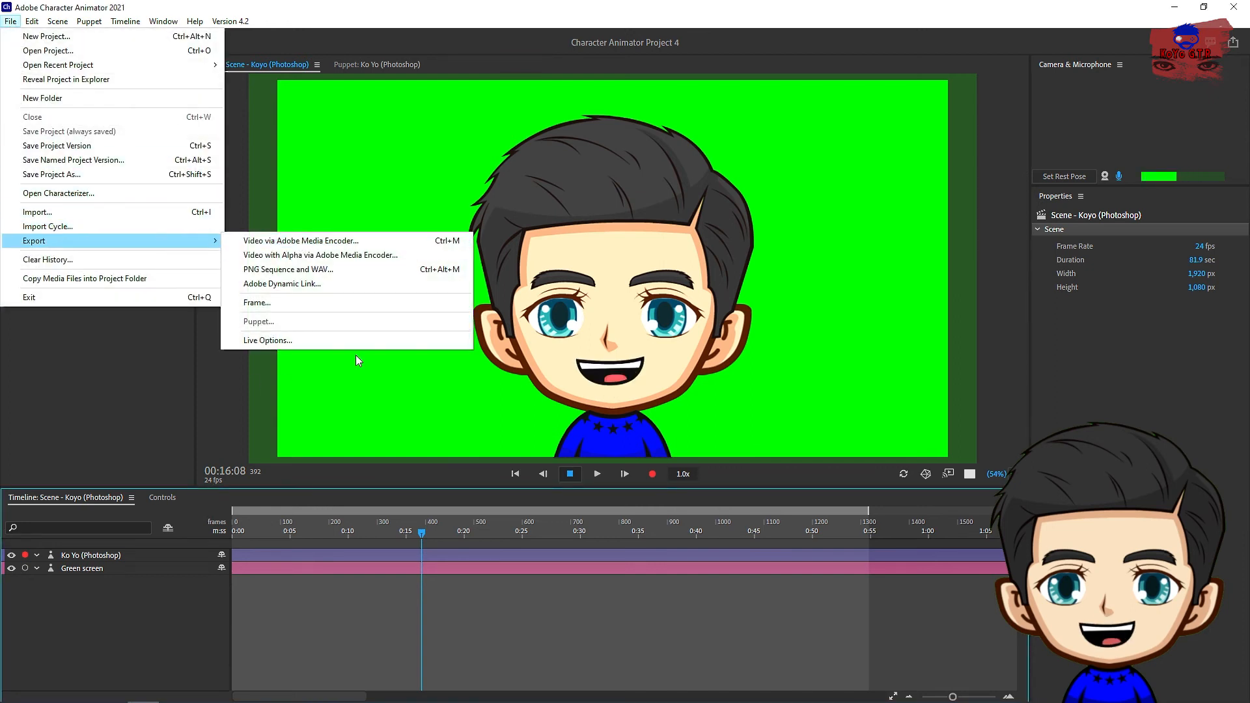
left_click(604, 631)
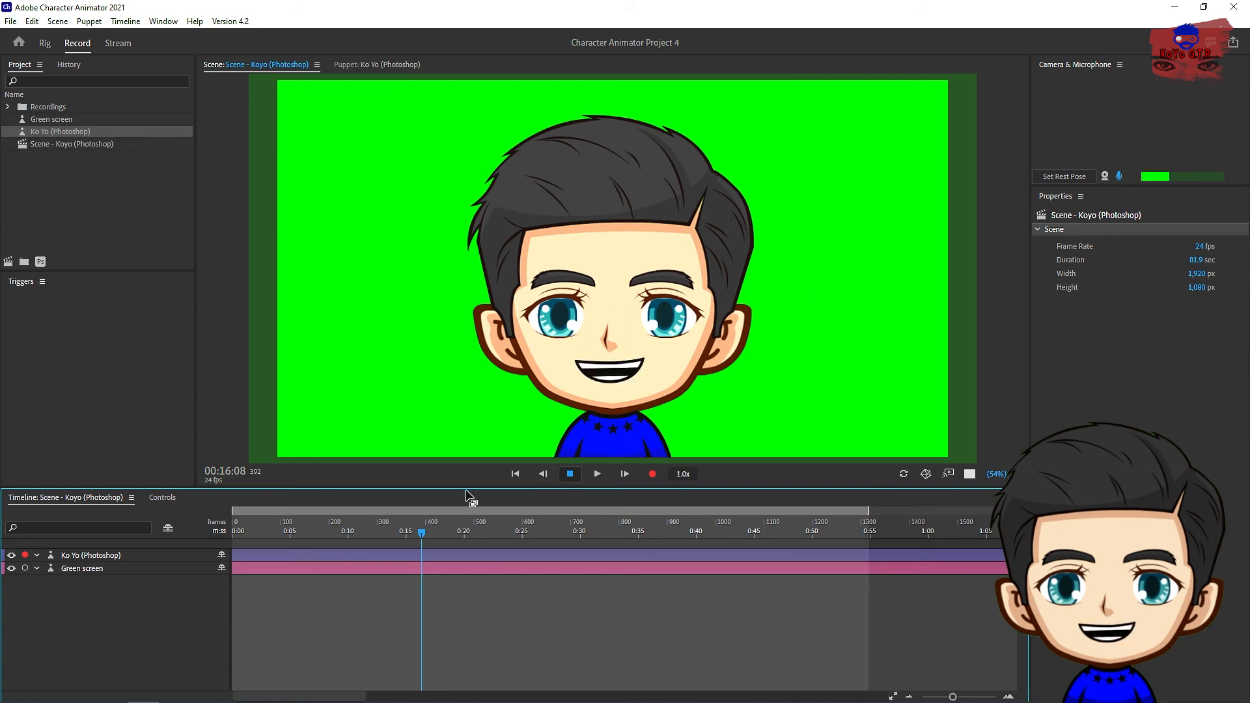
Step: Import Oz the Great and Powerful.mp3 into the project and add it to the timeline above the Ko Yo (Photoshop) track
key("alt+Tab")
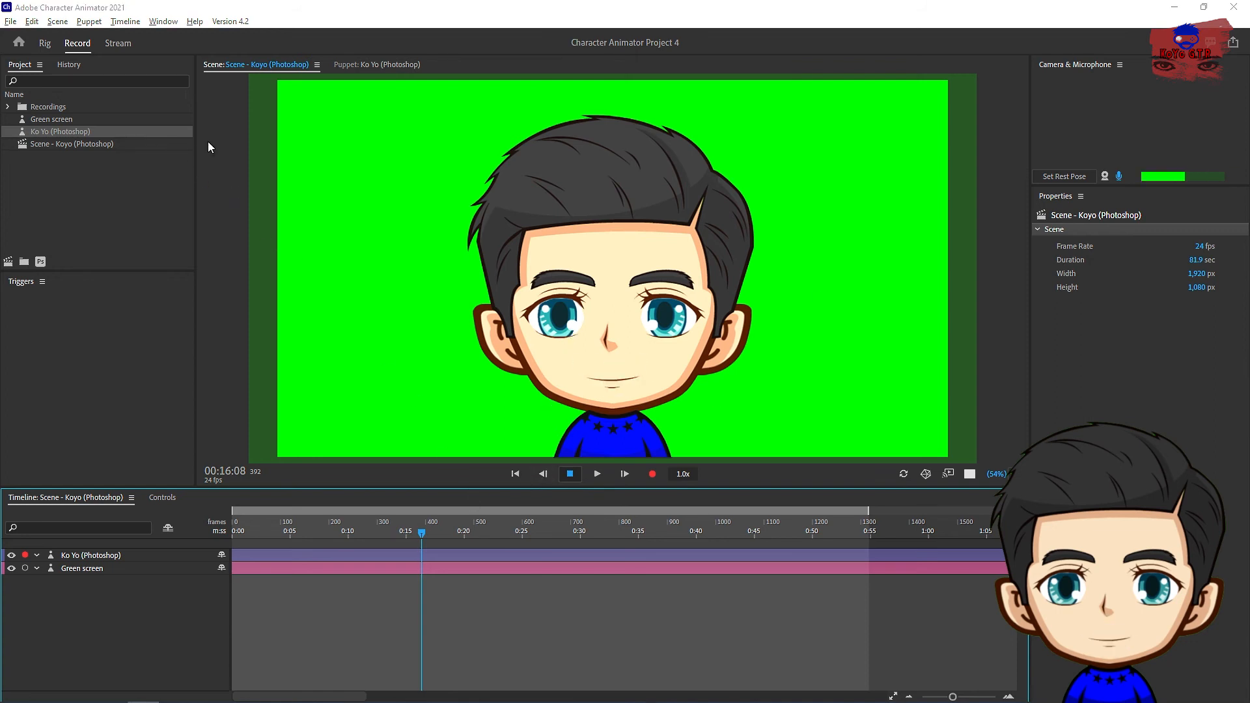
left_click_drag(585, 162, 88, 214)
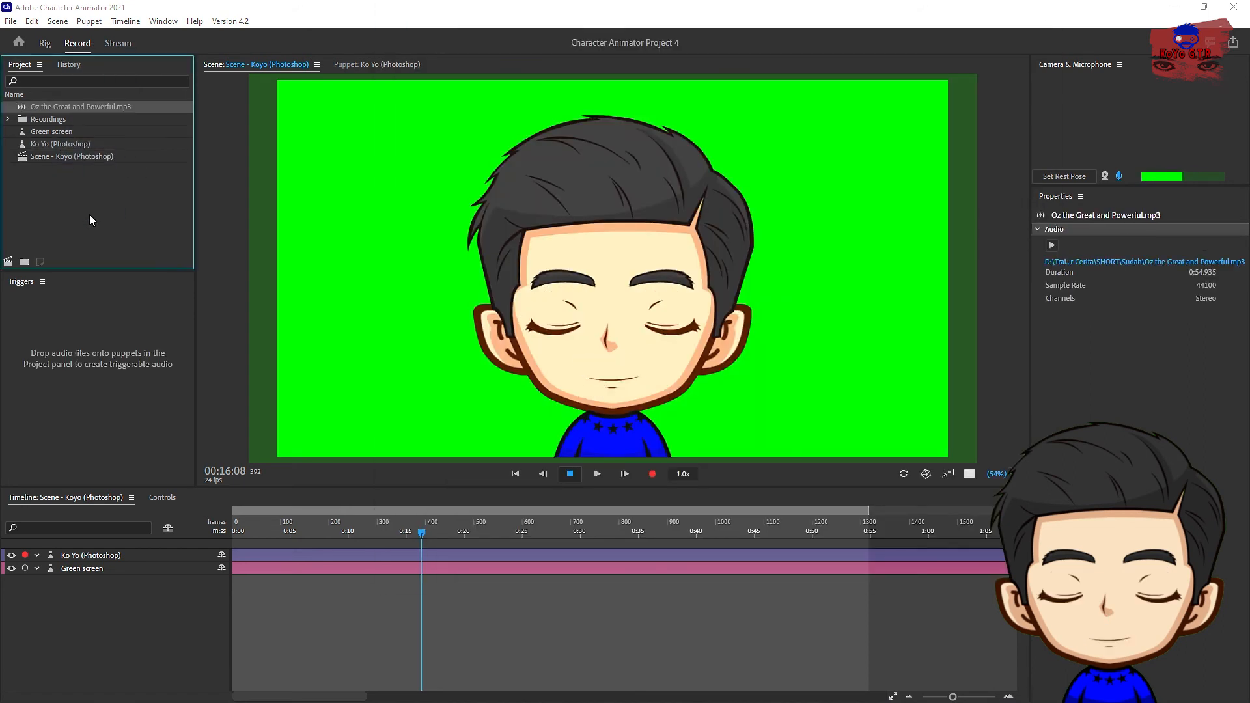
left_click_drag(123, 107, 124, 548)
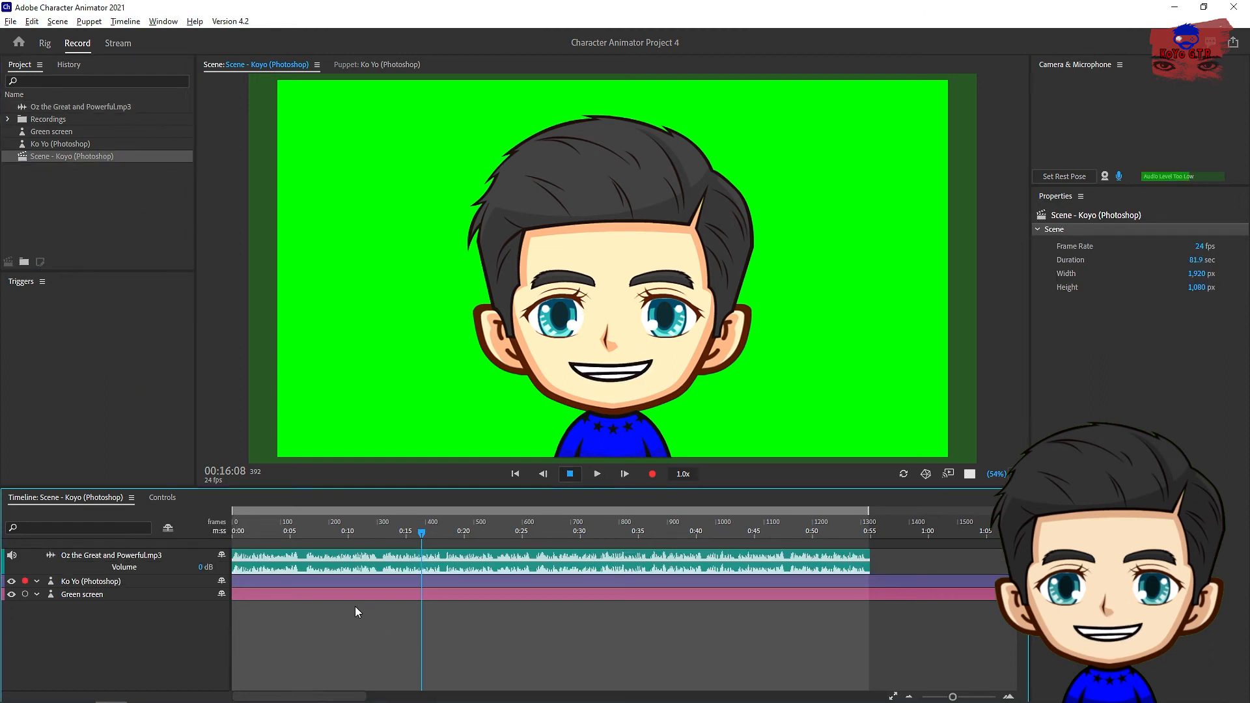
left_click(286, 570)
left_click(287, 577)
left_click(294, 553)
left_click(286, 581)
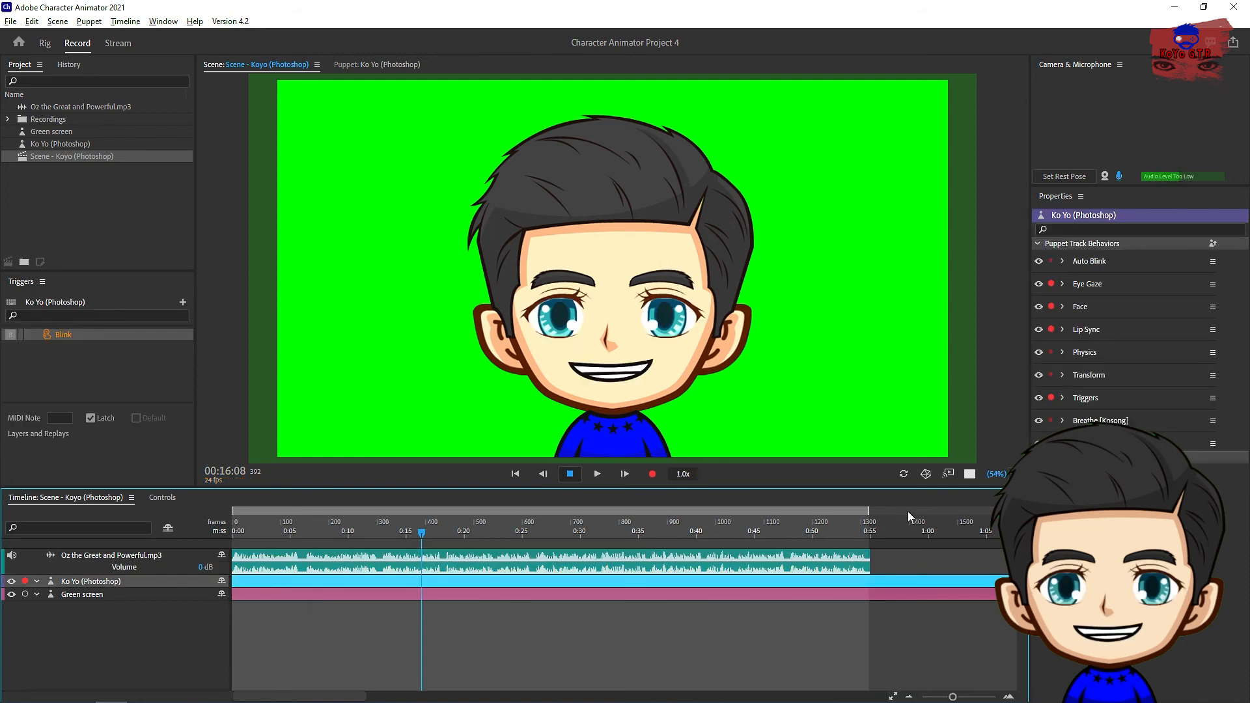
Step: Move the playhead to the end of the audio clip at 00:54:21 and set the work area end there
left_click(876, 515)
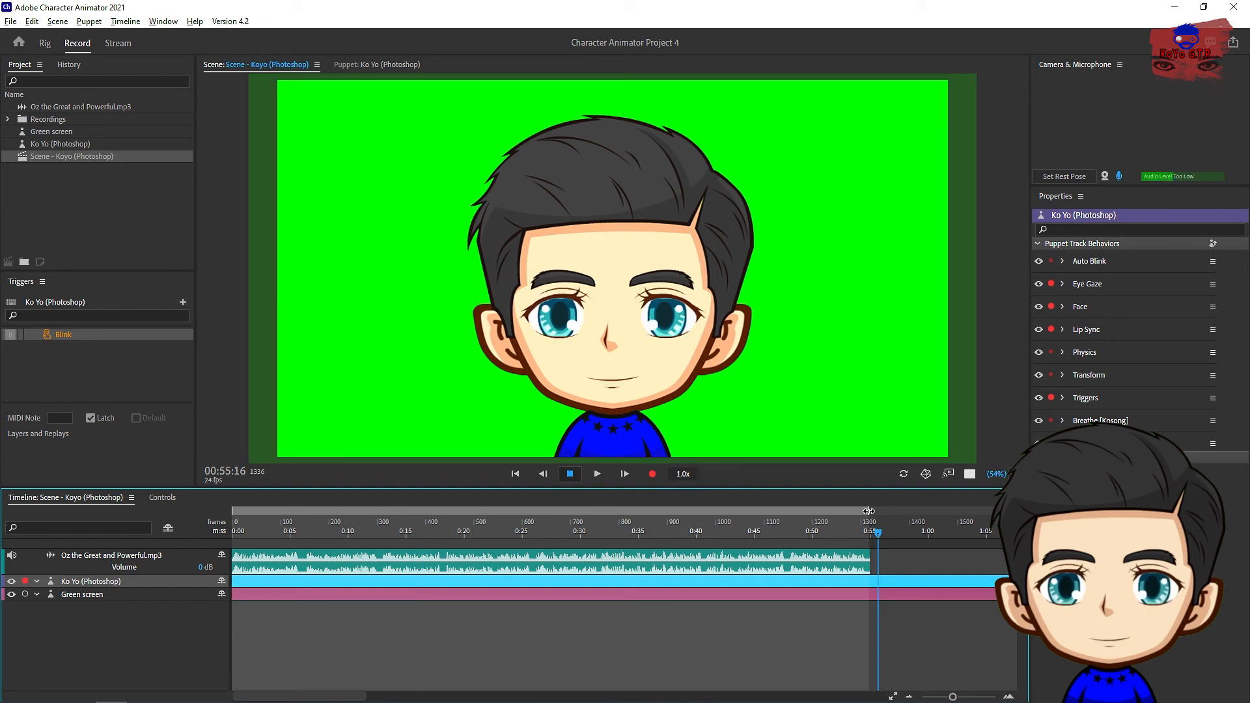
left_click(930, 600)
left_click_drag(917, 531, 895, 530)
mouse_move(967, 514)
left_mouse_down()
mouse_move(867, 515)
mouse_move(962, 516)
left_mouse_up()
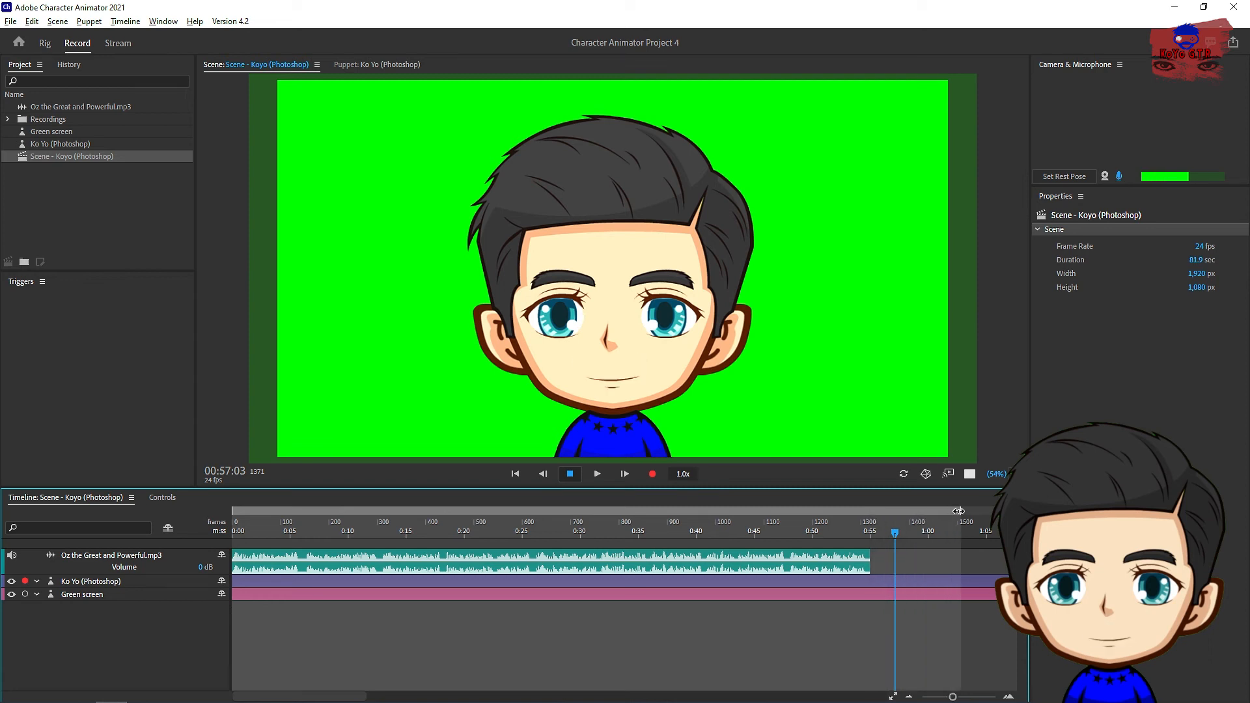
left_click_drag(892, 532, 869, 530)
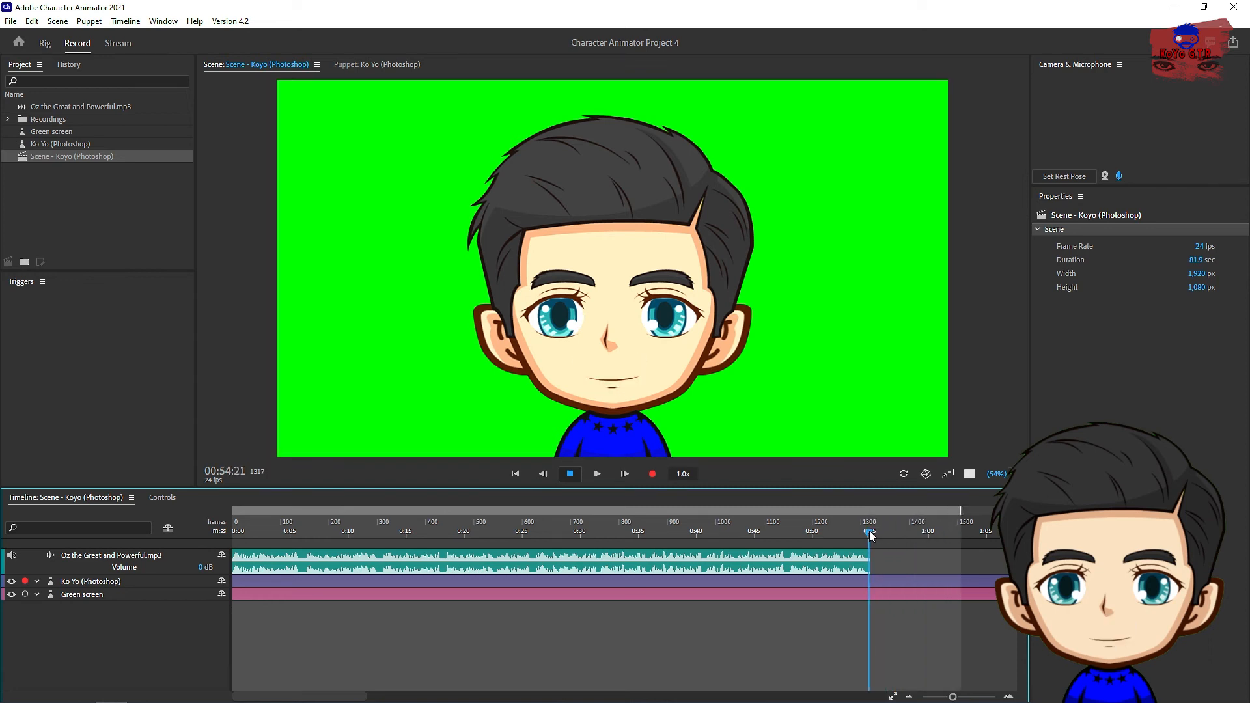
key("alt+0")
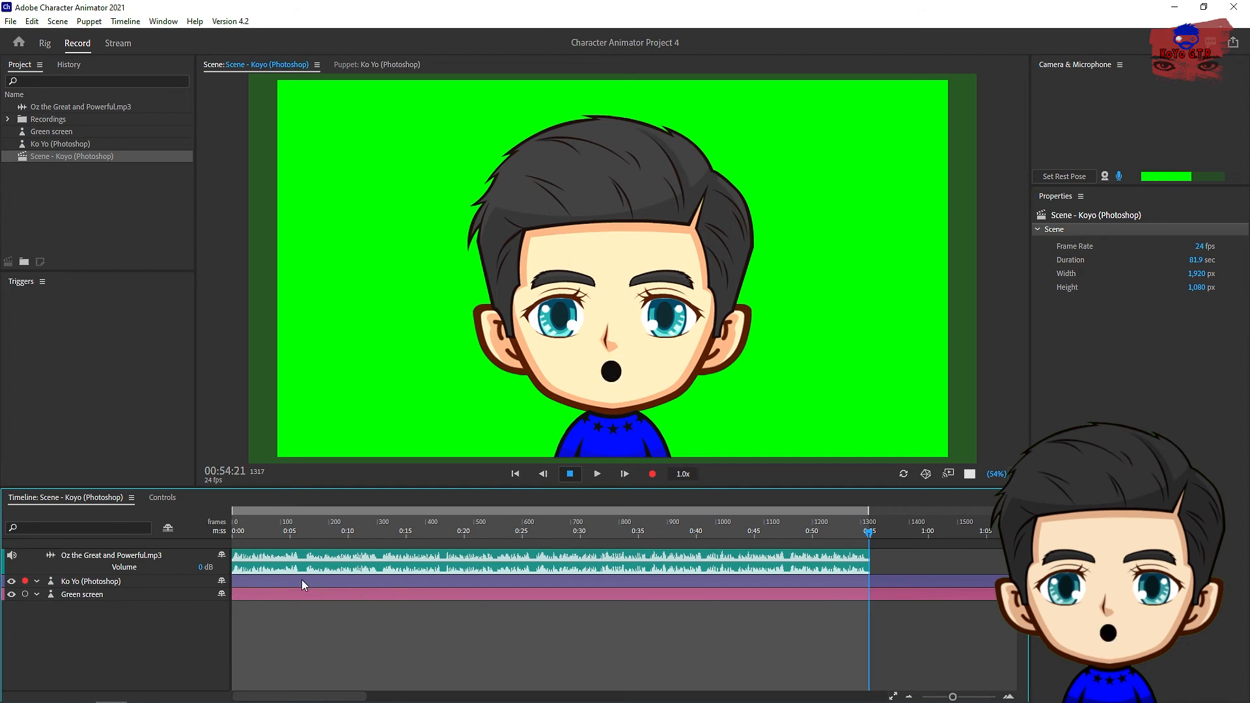
Step: Compute a lip sync take from the scene audio using the Oz the Great and Powerful.mp3 clip
left_click(259, 558)
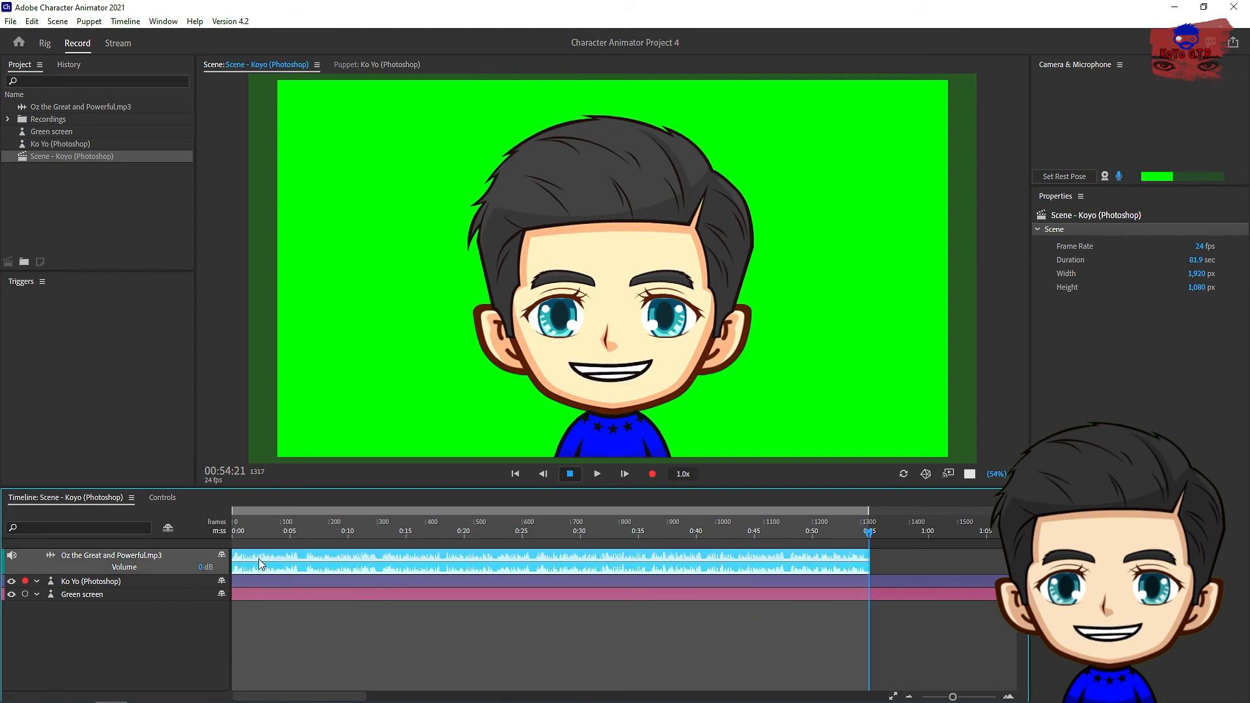
left_click(126, 24)
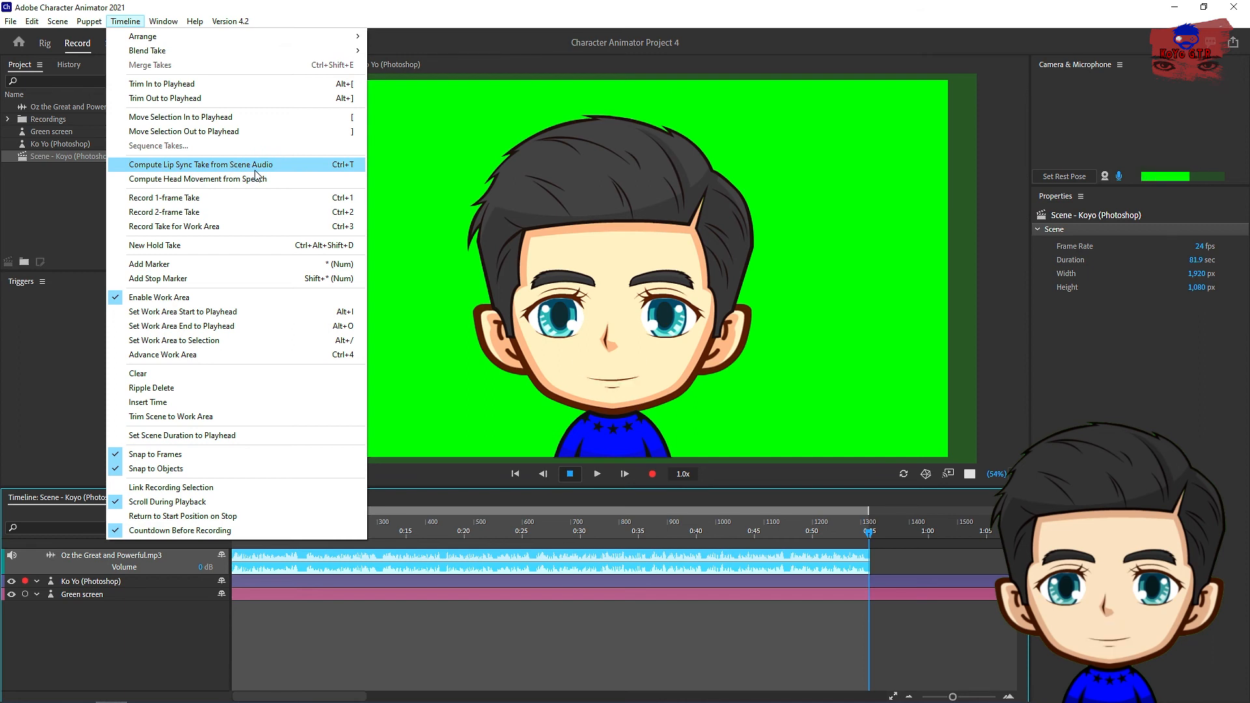
left_click(300, 166)
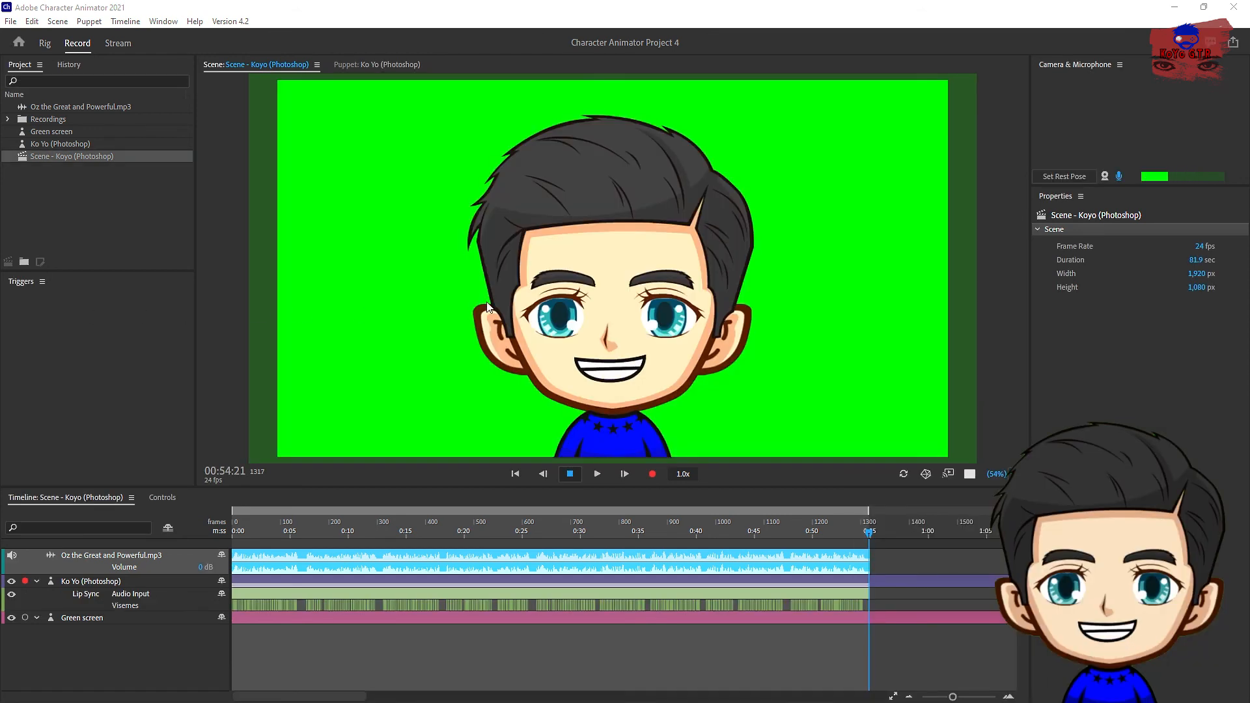
Step: Play the scene from about 00:03:19 to check the computed lip sync, and stop playback around 00:14:19
left_click_drag(867, 531, 274, 537)
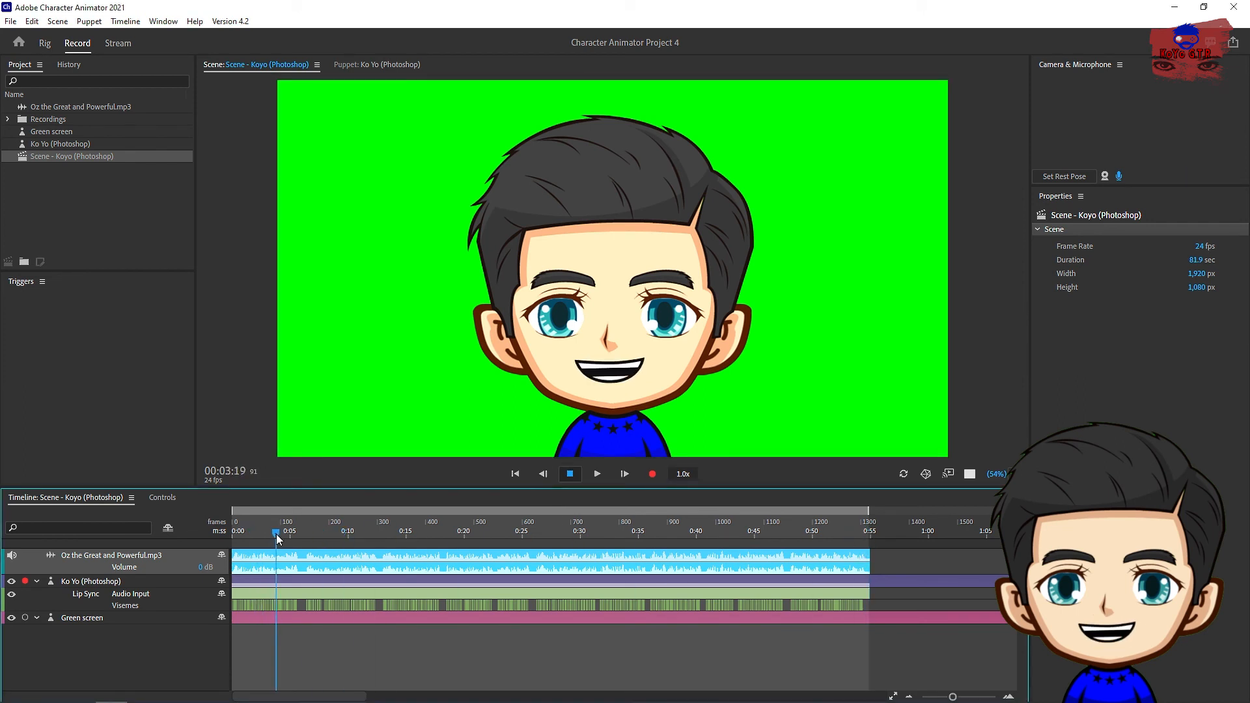
left_click(597, 475)
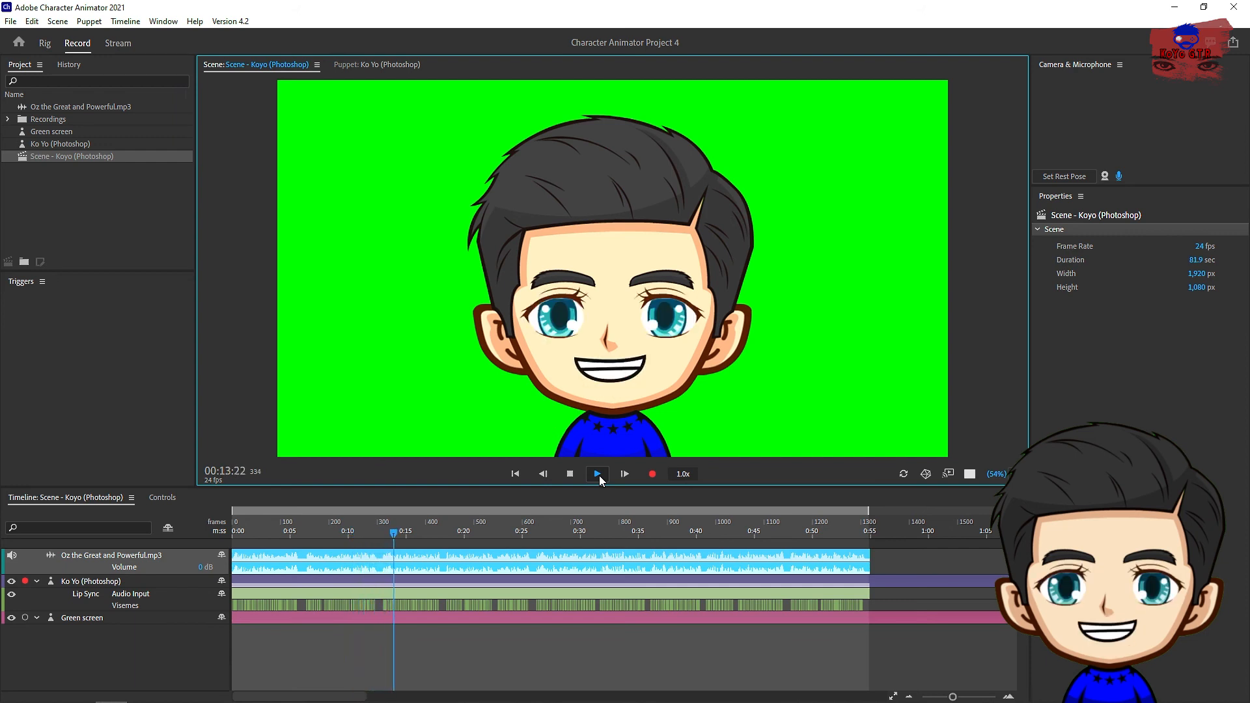
left_click(598, 475)
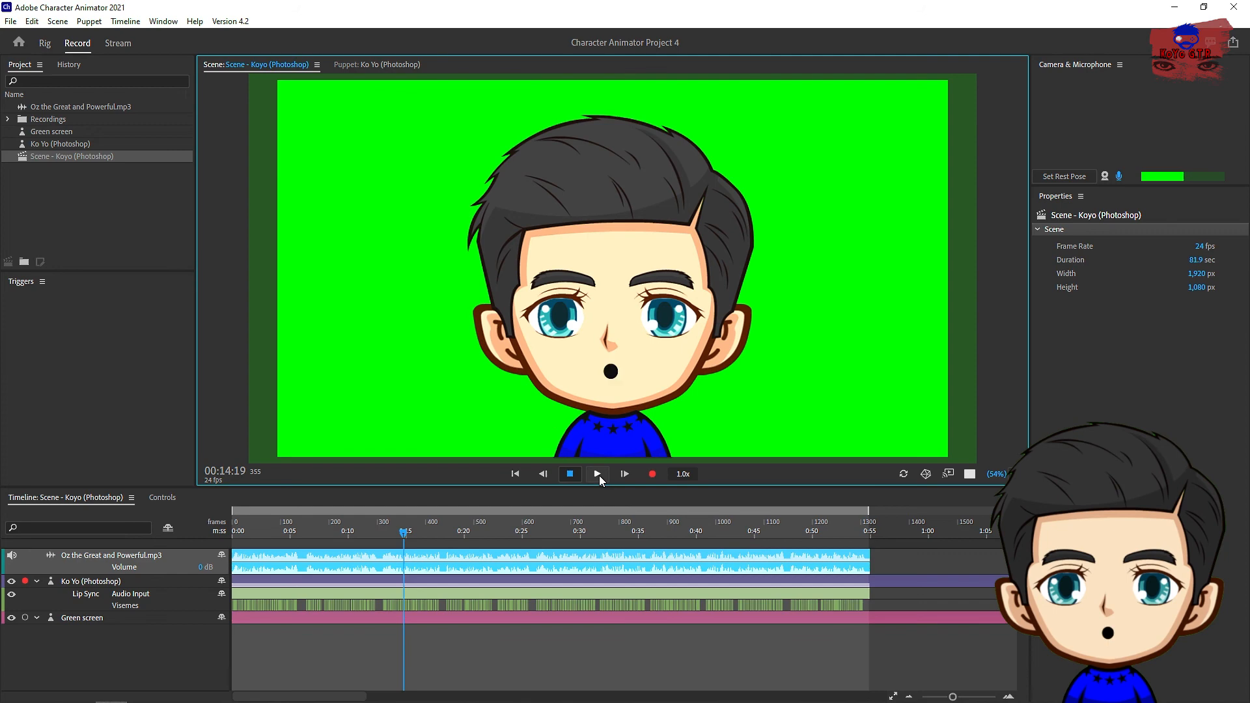